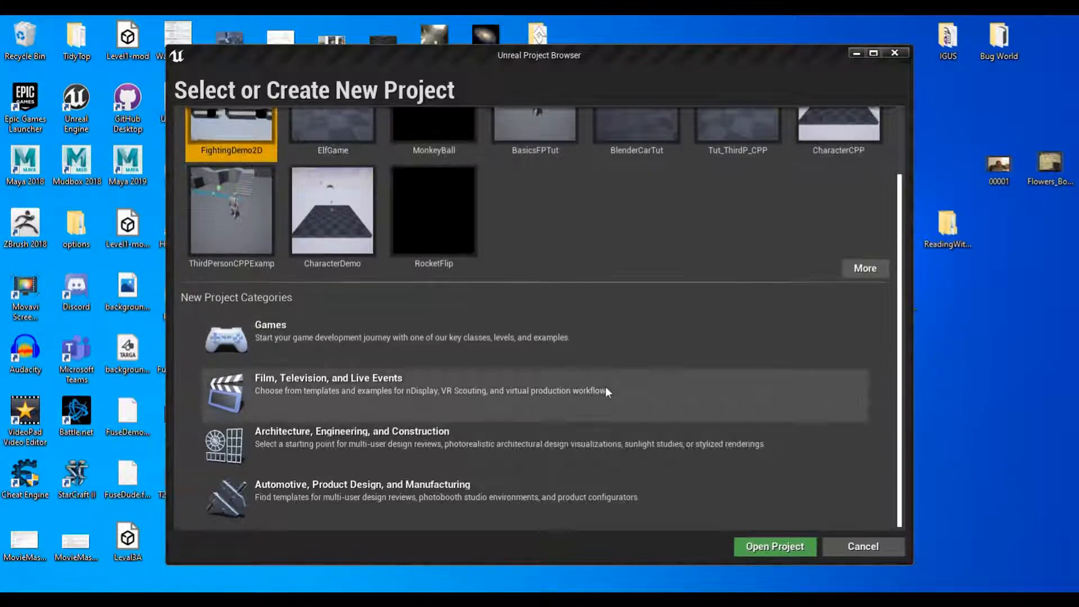
- Start a new project in the Games category using the Blank template
scroll(603, 394, up, 1)
scroll(604, 397, up, 1)
scroll(604, 397, down, 2)
scroll(604, 396, up, 2)
scroll(604, 396, down, 1)
scroll(604, 397, down, 2)
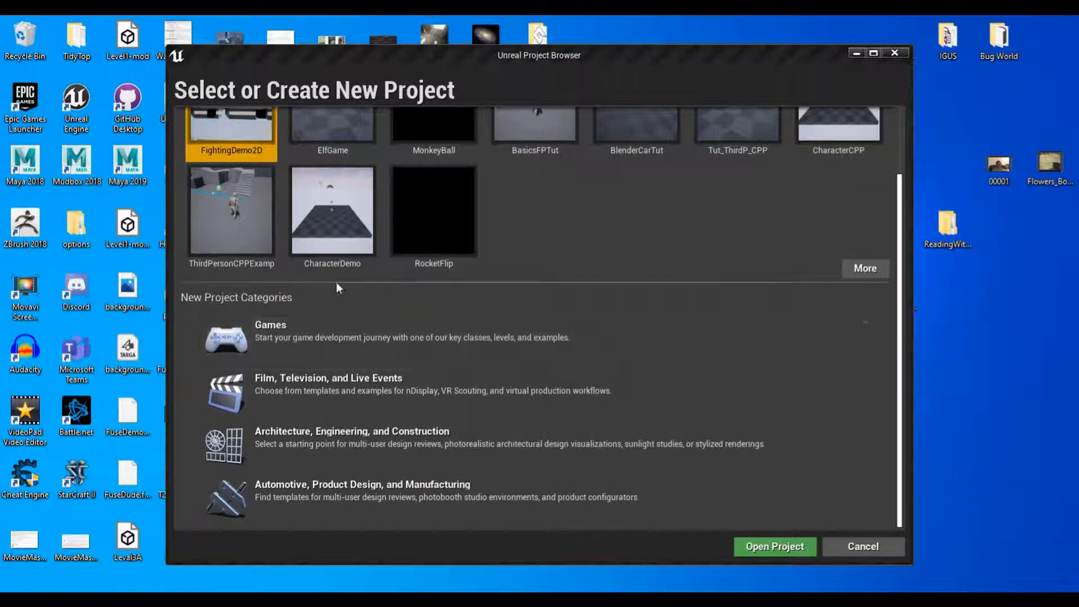
click(301, 337)
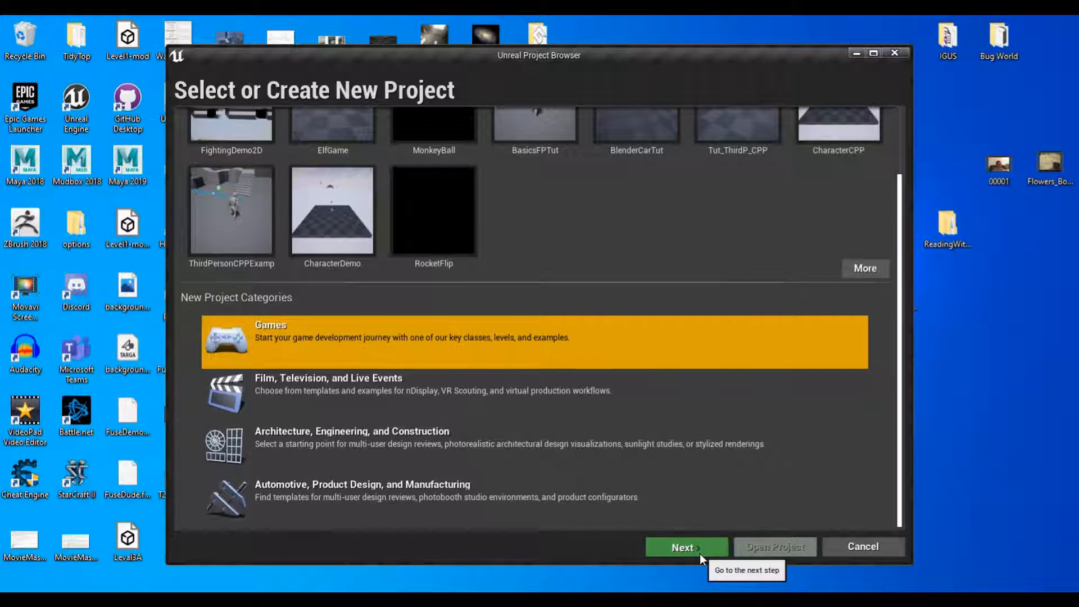
click(699, 553)
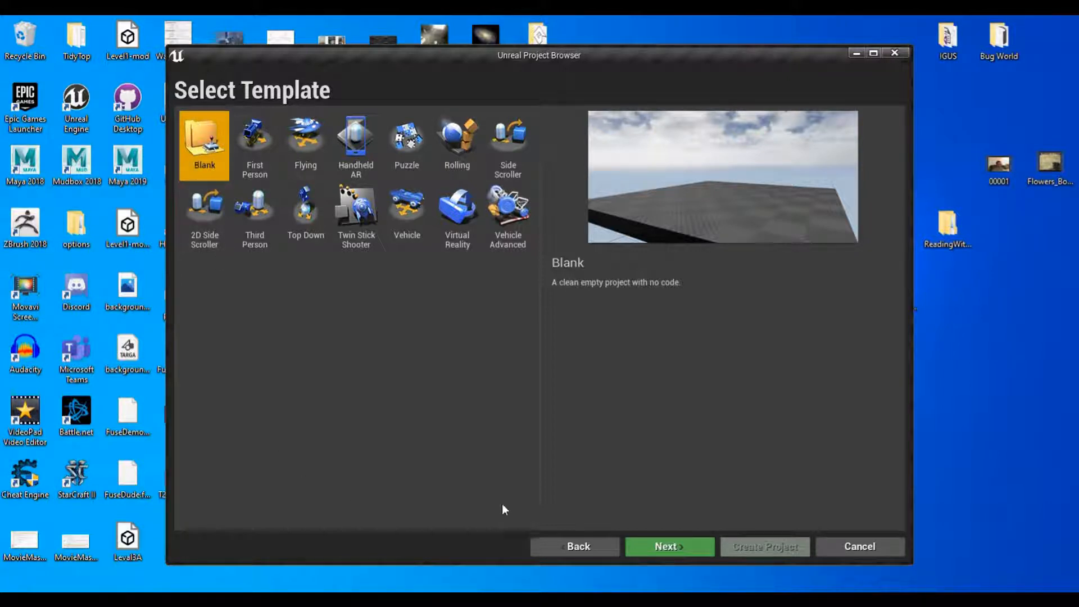
click(680, 542)
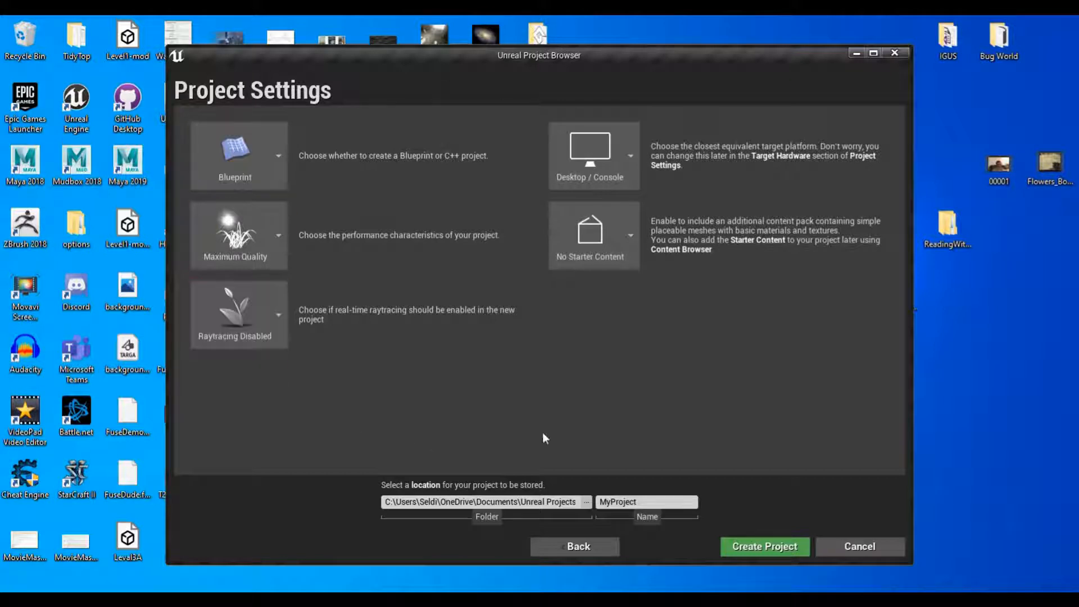
- Keep the project type as Blueprint and set its performance characteristics to Scalable 3D or 2D
drag(460, 49, 455, 46)
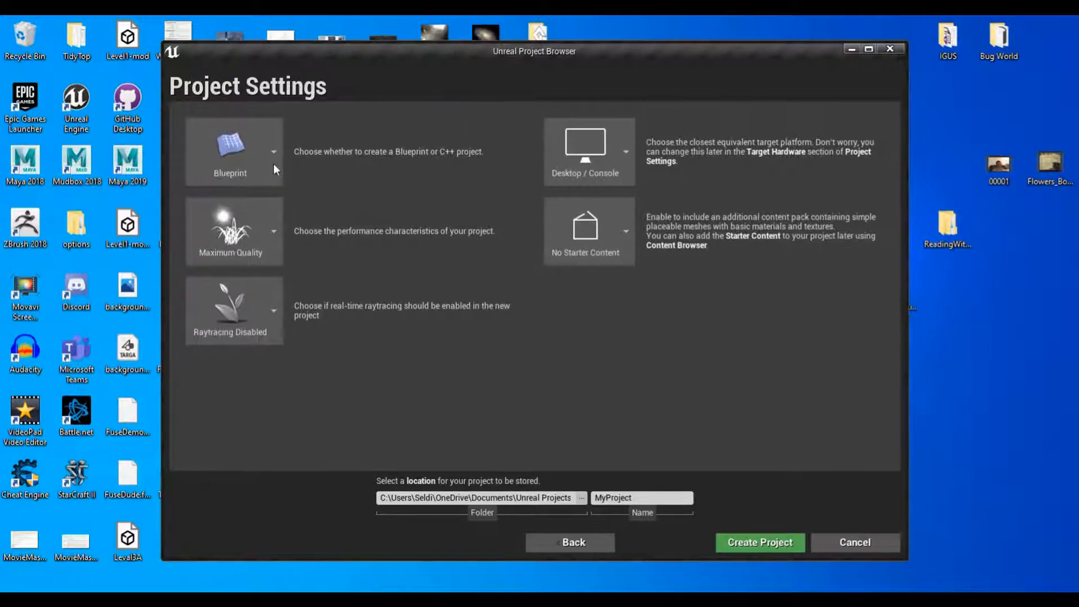
click(255, 156)
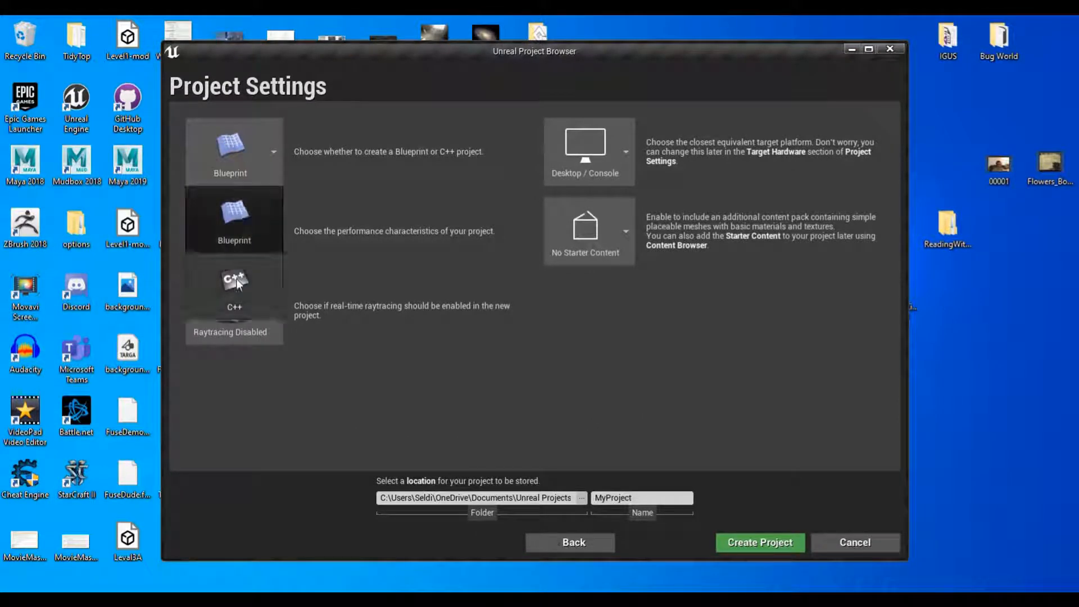
click(244, 211)
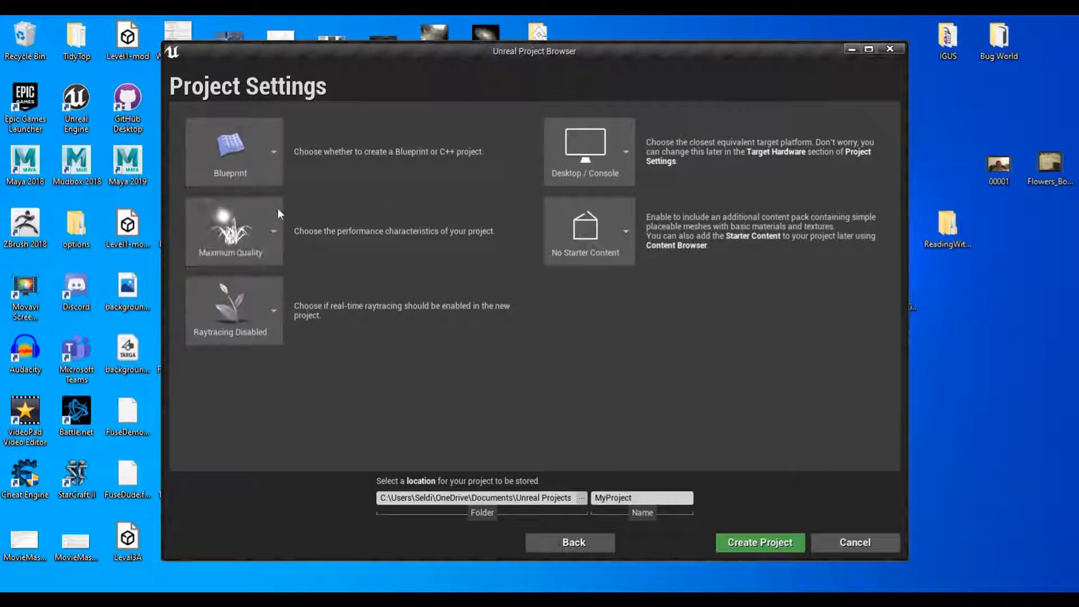
click(259, 216)
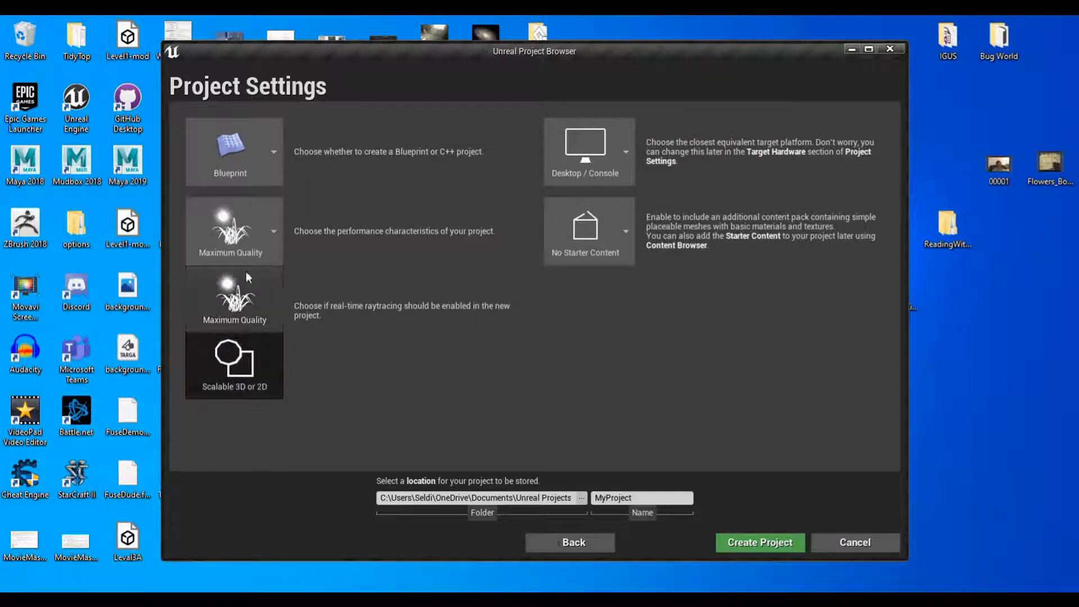
click(249, 383)
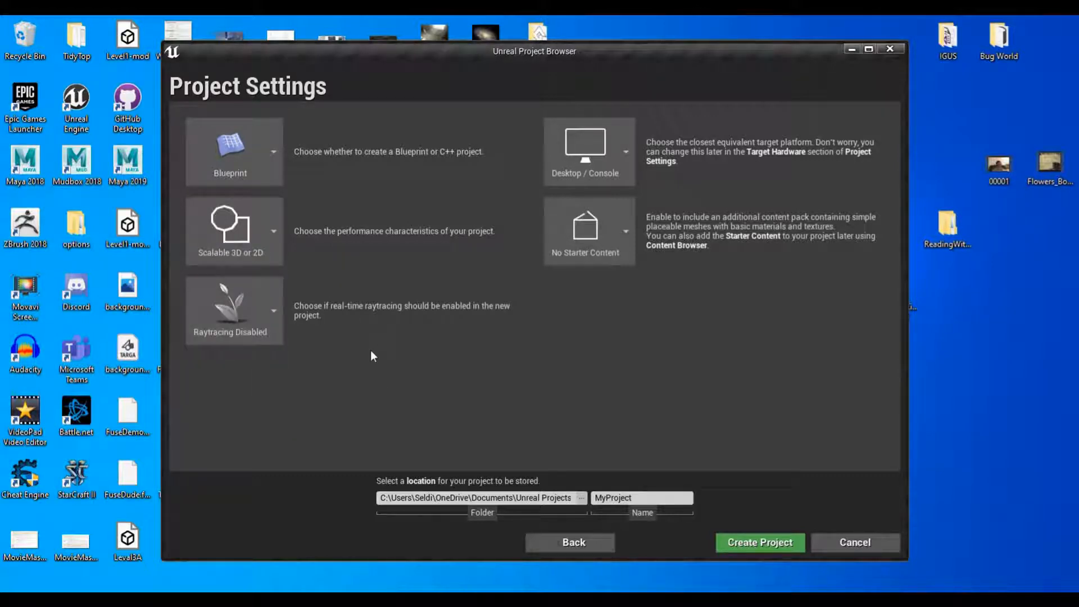
- Keep real-time raytracing disabled and the target platform as Desktop / Console for the new project
click(265, 305)
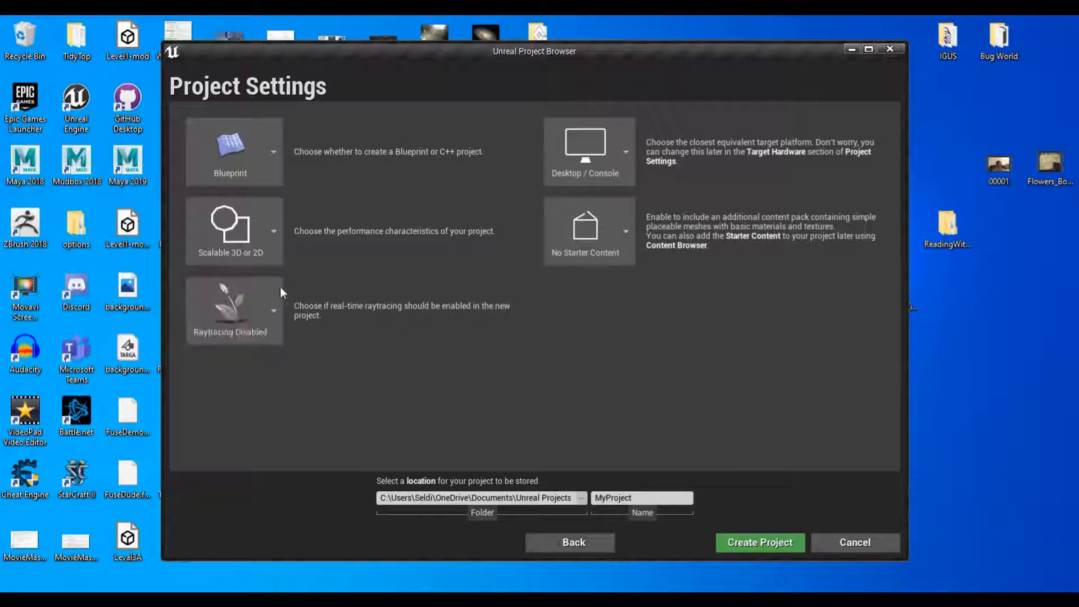
click(255, 302)
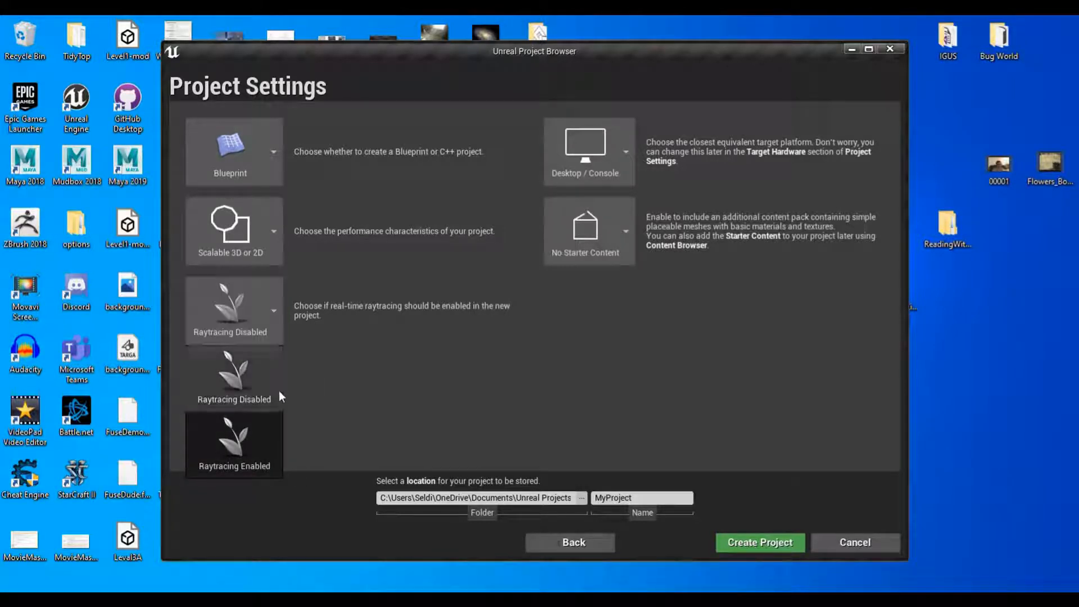
click(242, 388)
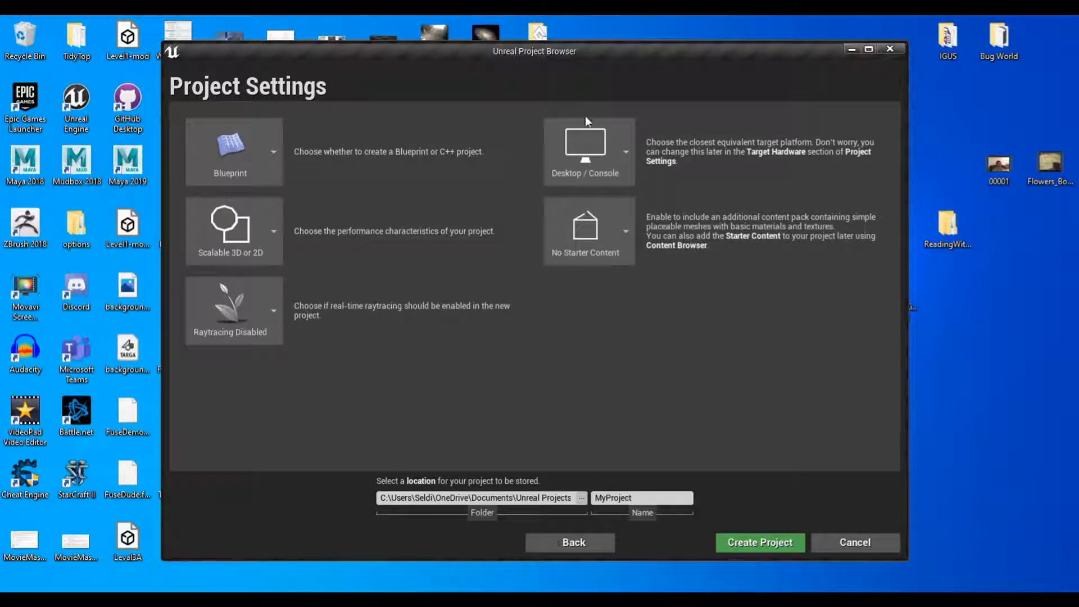
click(617, 155)
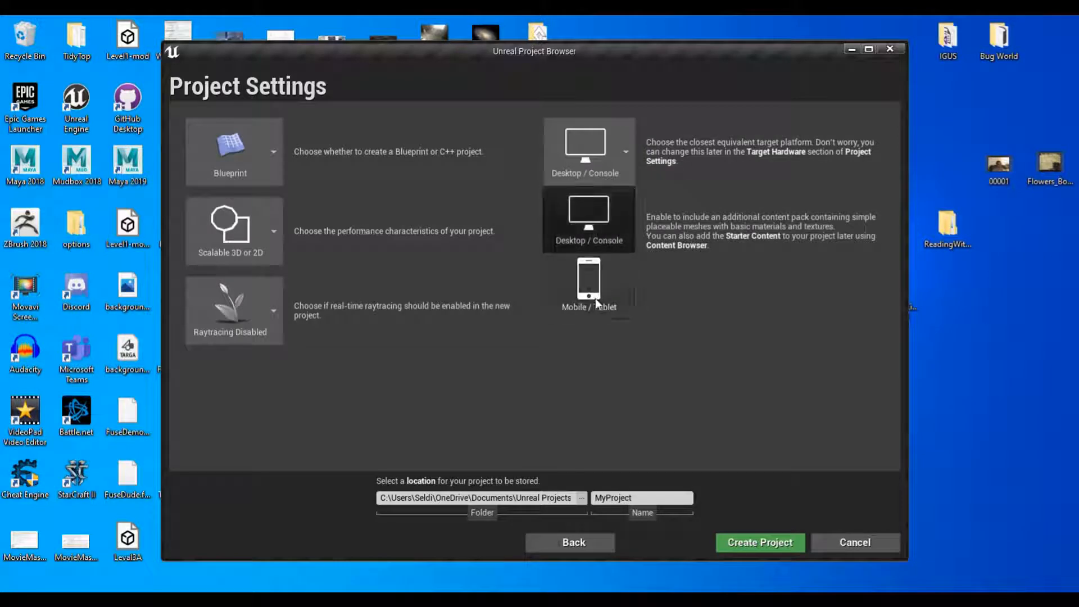
click(622, 212)
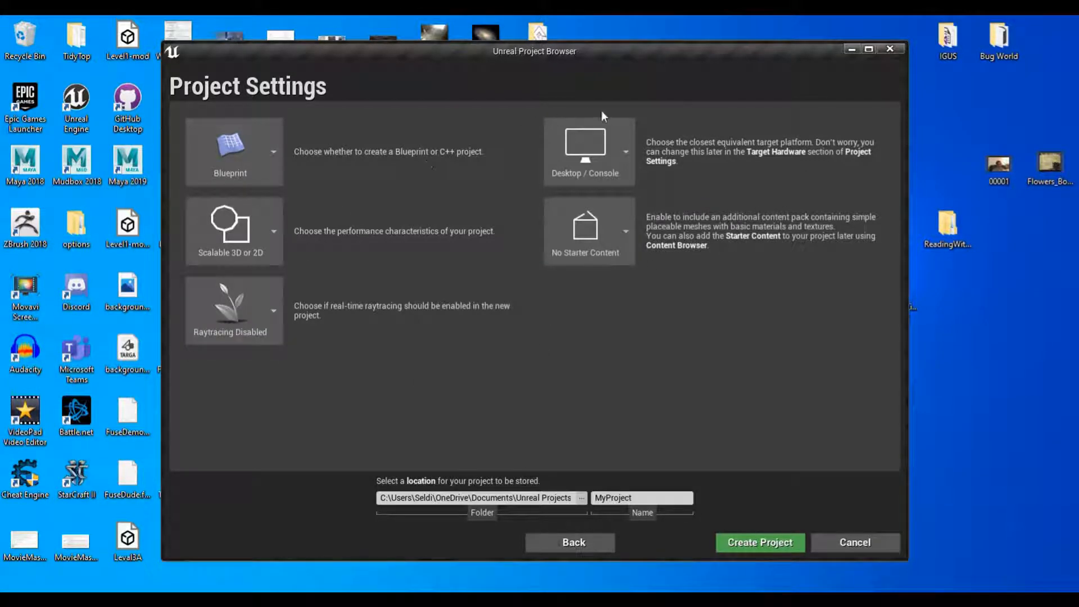
click(591, 146)
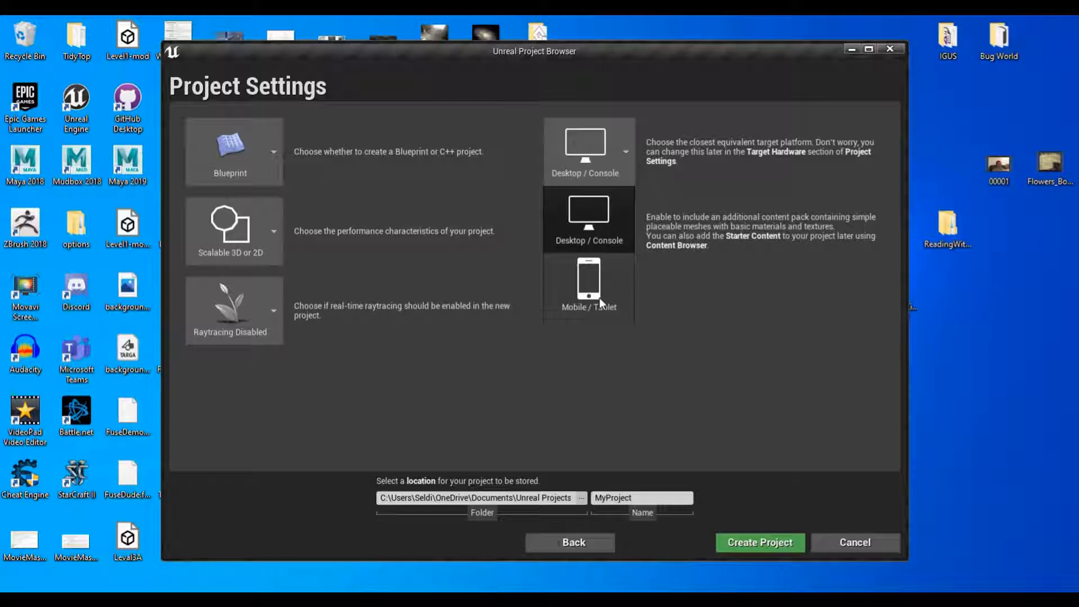
click(588, 226)
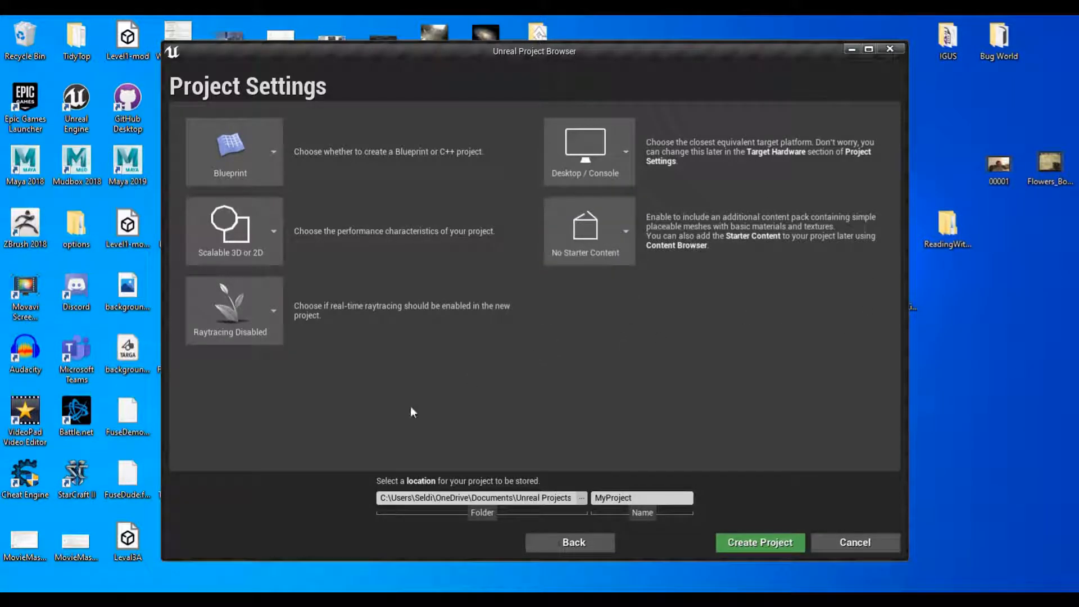
- Try "hi yo hello" and "3" as the project name
click(618, 498)
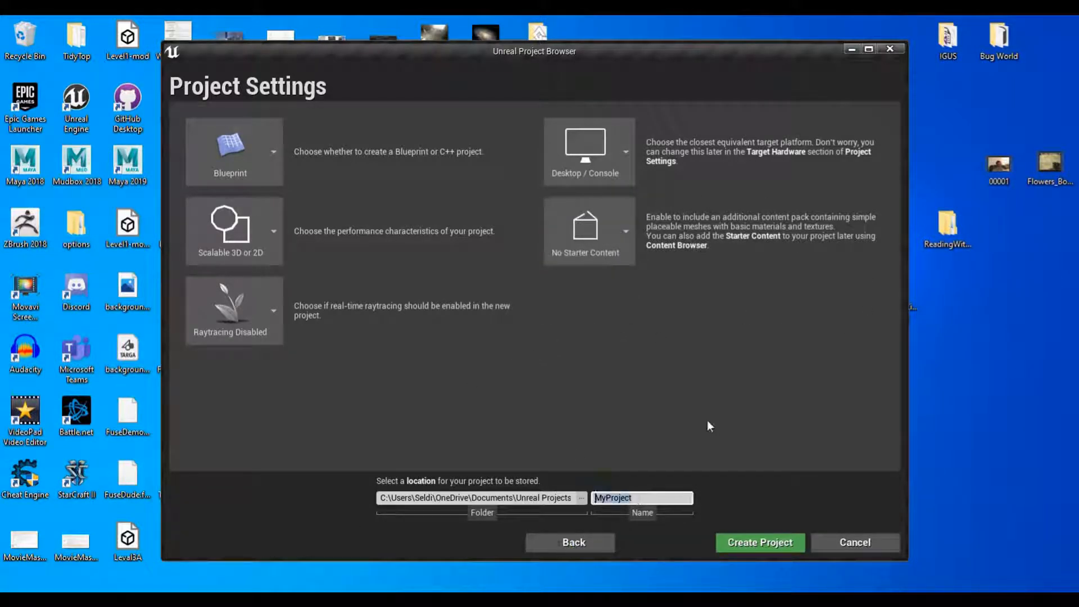
key(BackSpace)
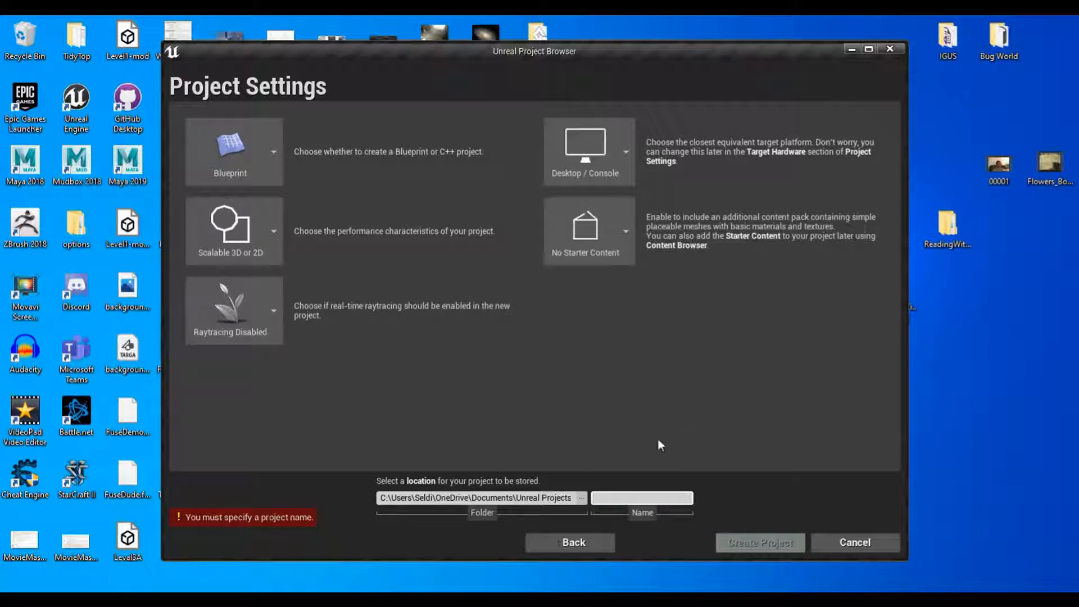
text(hi )
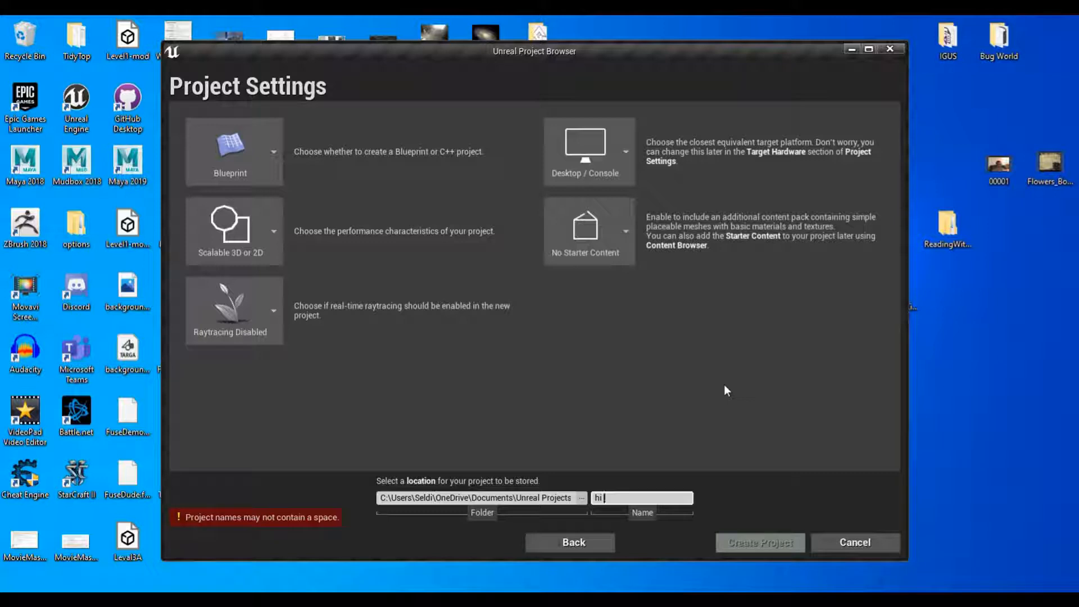
text(yo hello)
key(ctrl+a)
text(3)
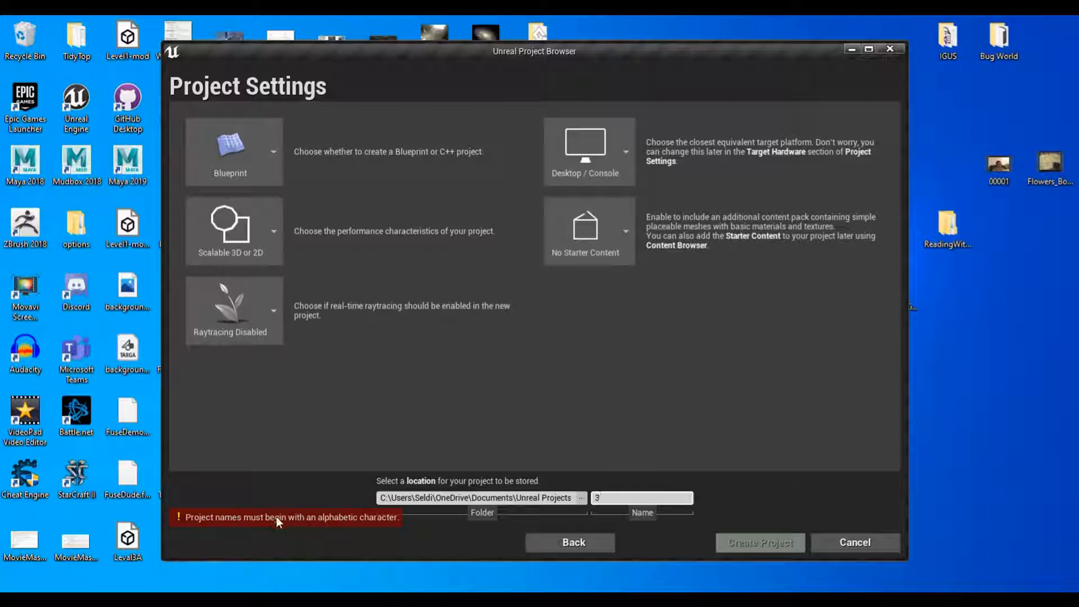
- Name the project UE4BeginnerTut and create it
double_click(598, 498)
key(BackSpace)
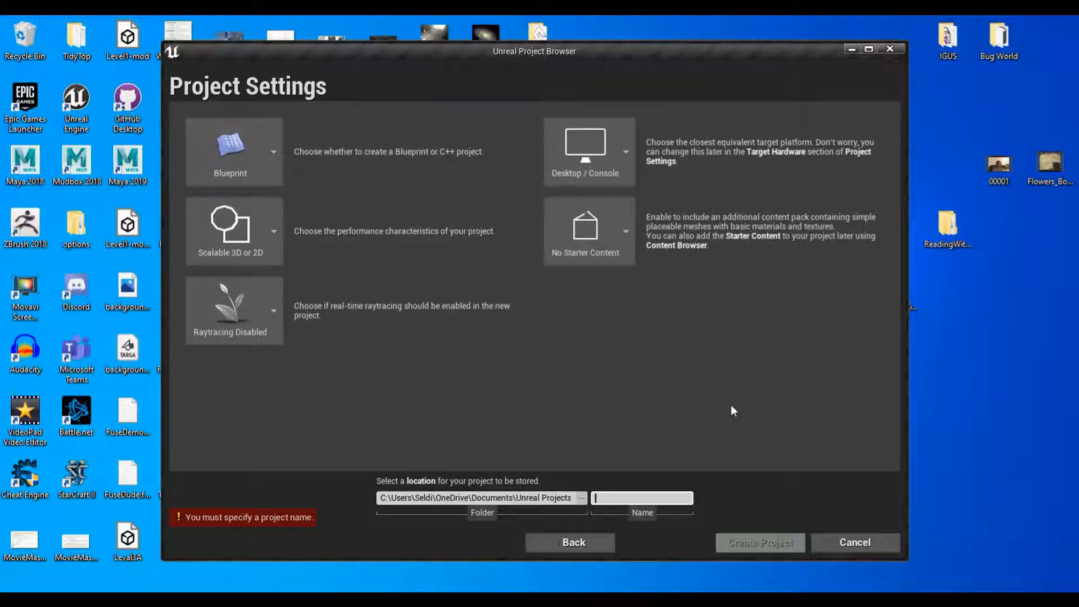
text(UE4)
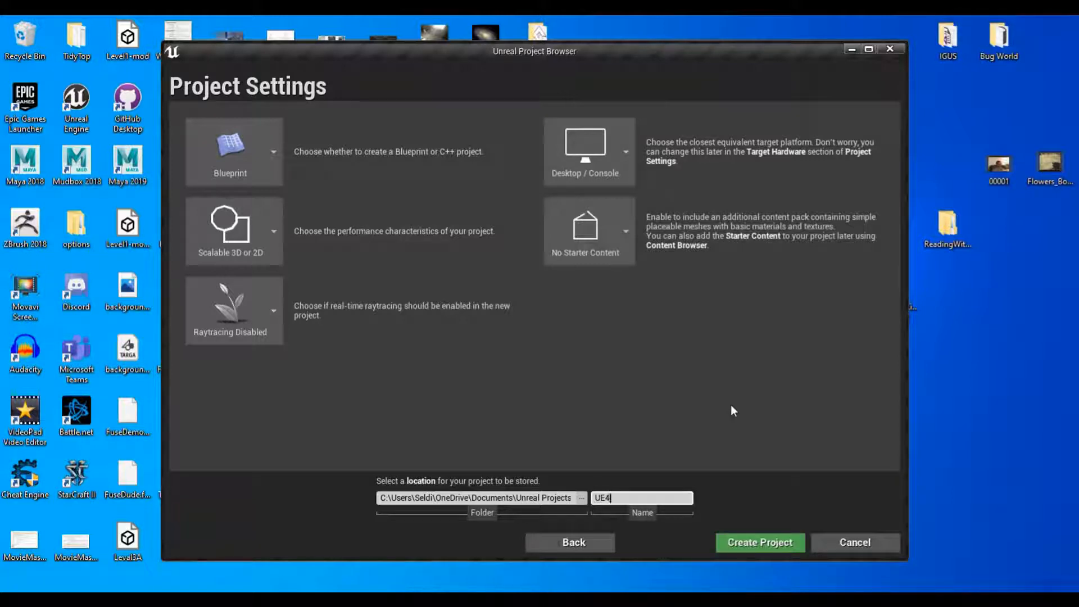
text(BeginnerTut)
key(BackSpace)
click(748, 543)
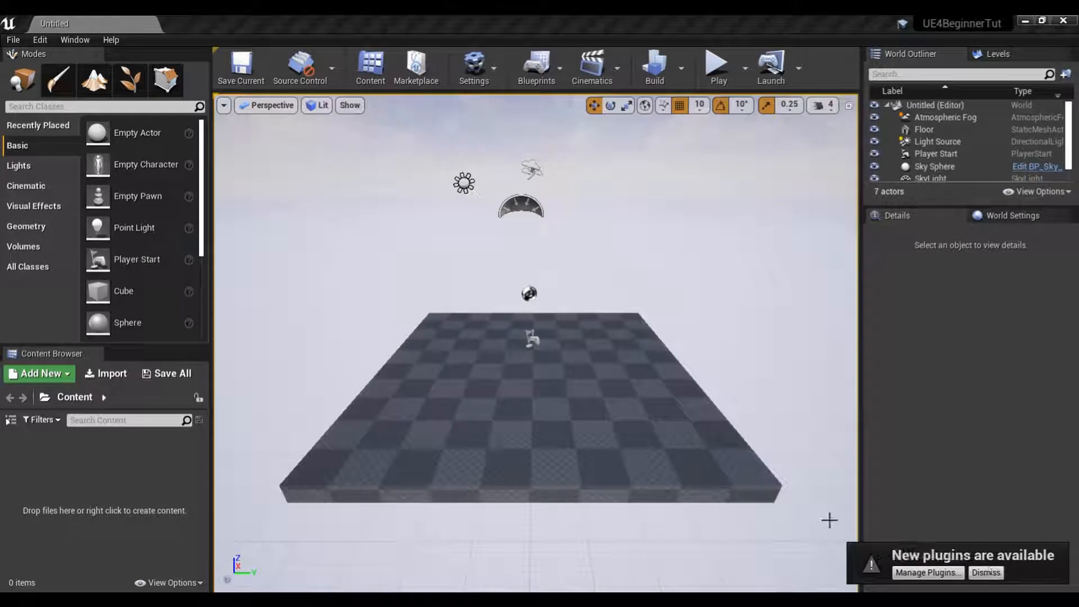
- Dismiss the new plugins notification and dock the Content Browser across the full window width below the viewport, with a reduced height
click(991, 573)
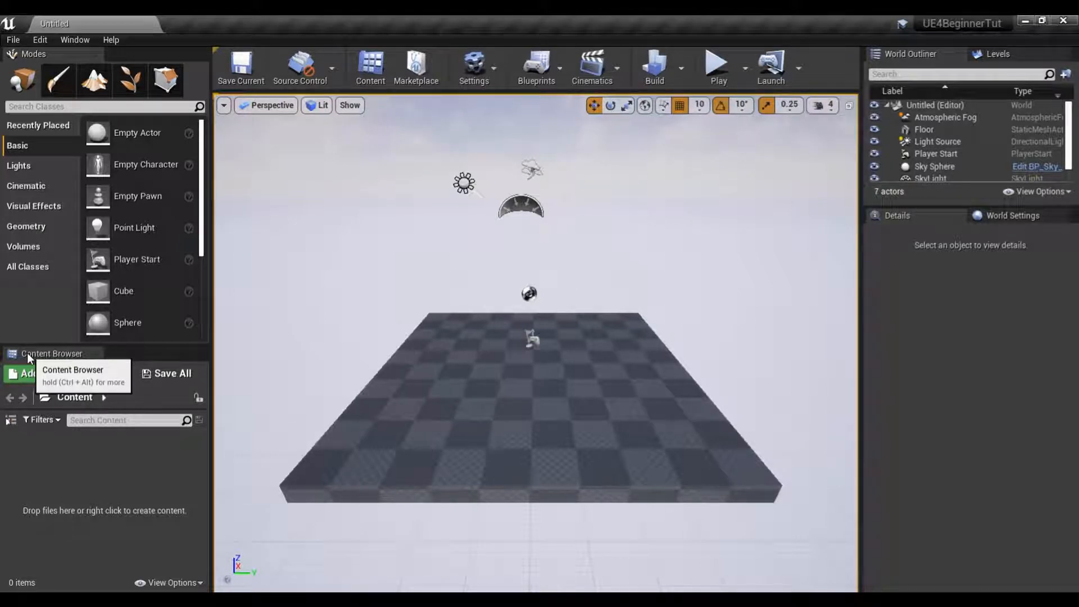
drag(27, 352, 223, 566)
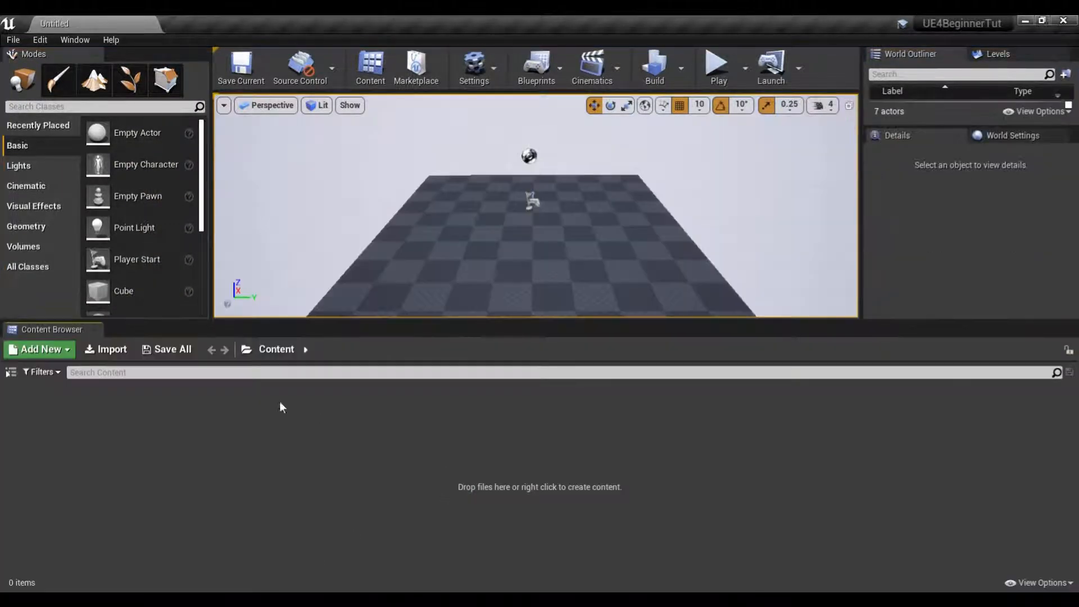
drag(393, 319, 409, 403)
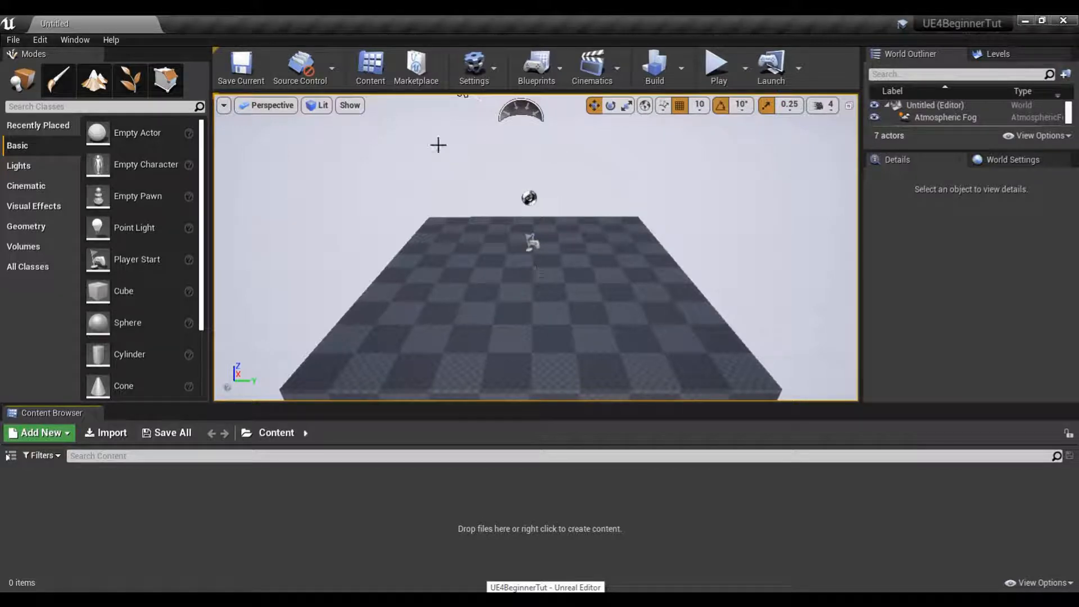
- Look around the default level from several camera angles and distances
mouse_move(473, 280)
right_down()
mouse_move(472, 236)
mouse_move(489, 292)
mouse_move(568, 237)
mouse_move(503, 246)
mouse_move(465, 271)
right_up()
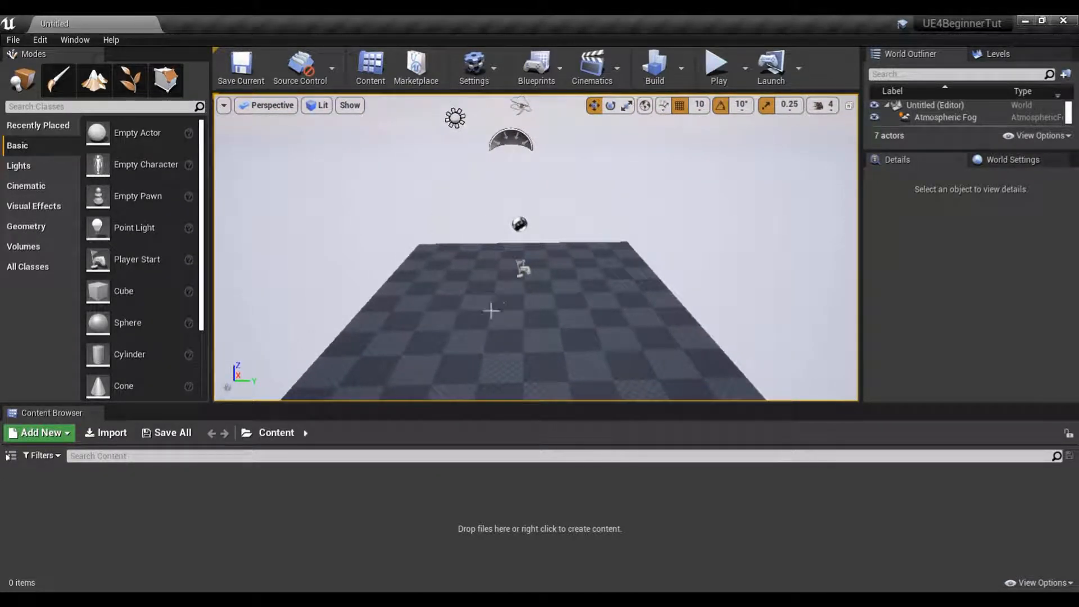
right_drag(491, 310, 493, 242)
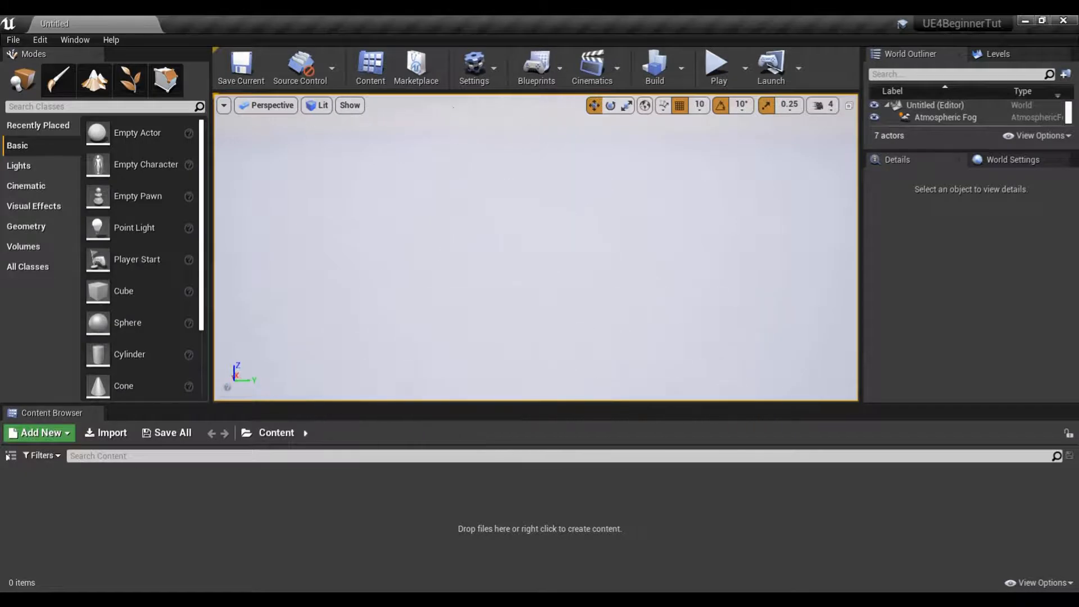
drag(493, 242, 489, 298)
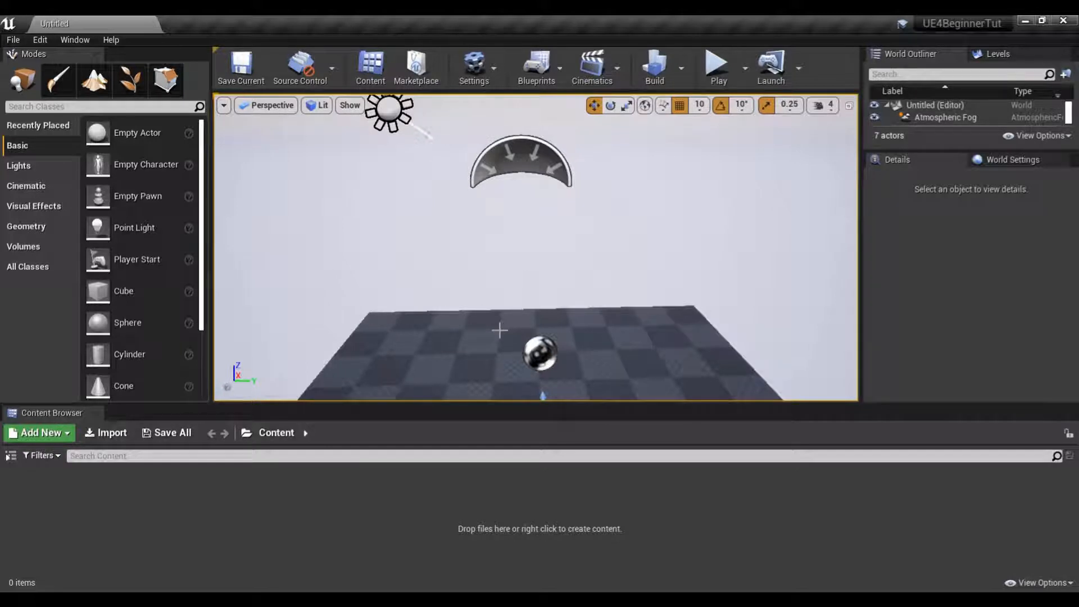
mouse_move(500, 323)
right_down()
mouse_move(504, 197)
mouse_move(501, 340)
mouse_move(478, 236)
mouse_move(494, 292)
mouse_move(489, 225)
mouse_move(500, 331)
right_up()
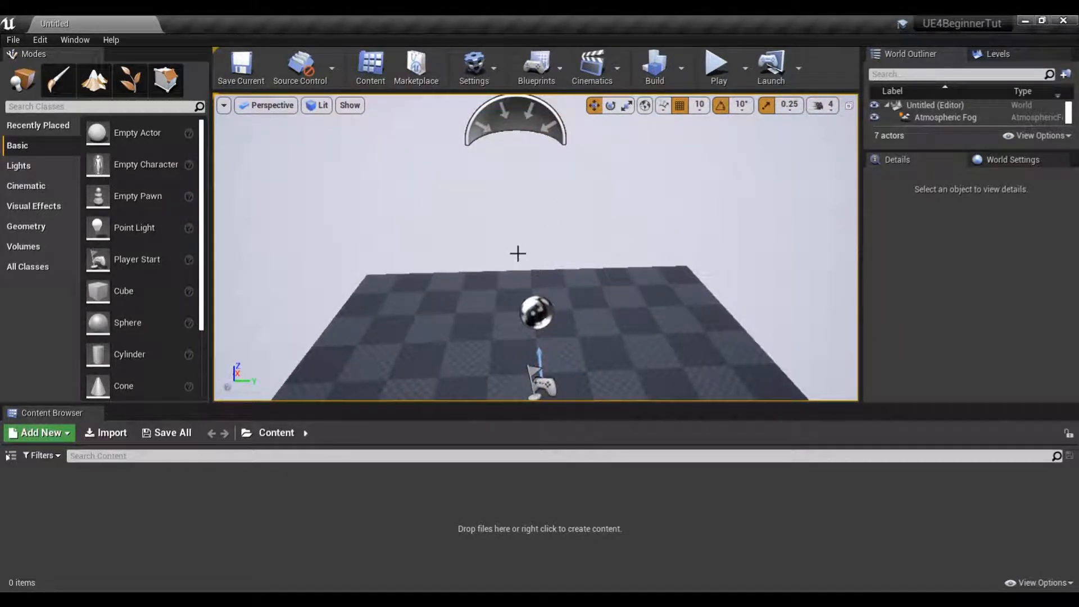
mouse_move(495, 337)
middle_down()
mouse_move(497, 326)
mouse_move(444, 309)
mouse_move(407, 349)
mouse_move(484, 388)
mouse_move(543, 360)
mouse_move(531, 321)
mouse_move(494, 323)
middle_up()
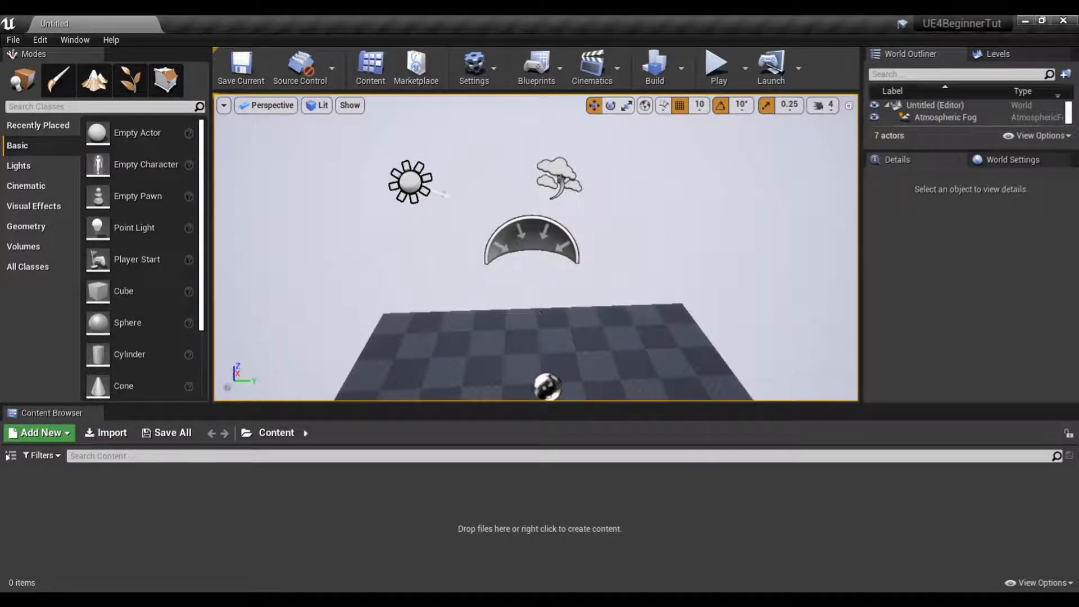
- Select the floor and switch its transform gizmo between rotate, scale and translate, ending on rotate
click(540, 314)
middle_drag(539, 293, 517, 298)
drag(471, 317, 472, 363)
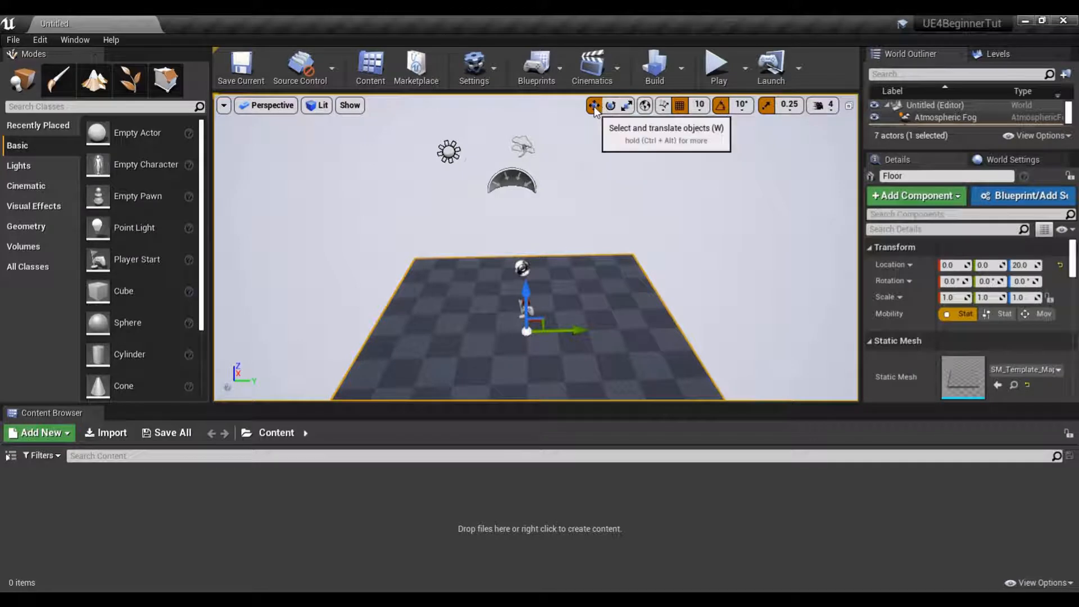
click(611, 107)
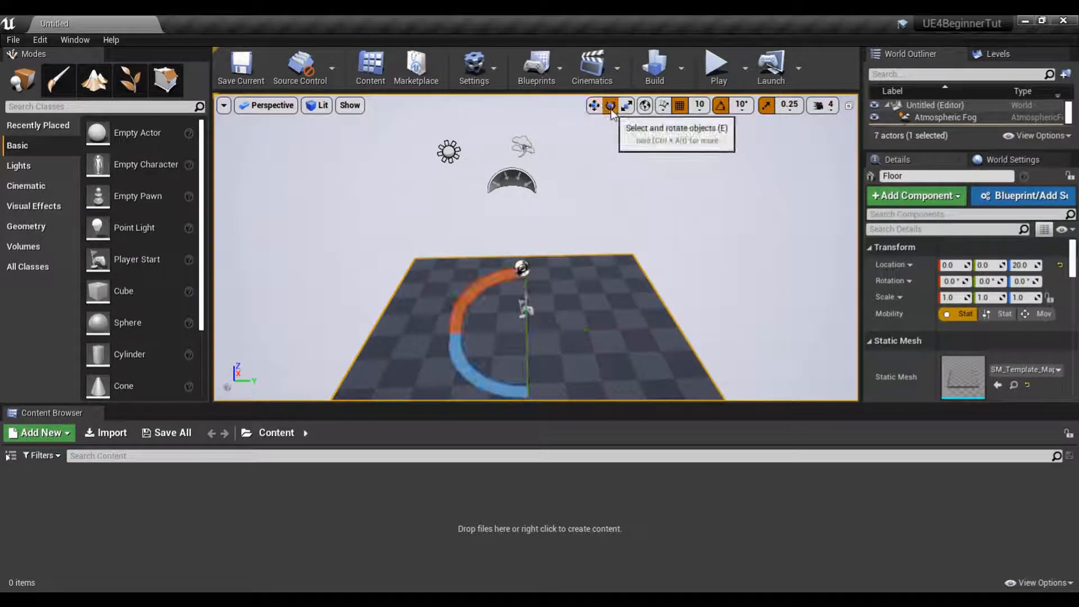
click(626, 107)
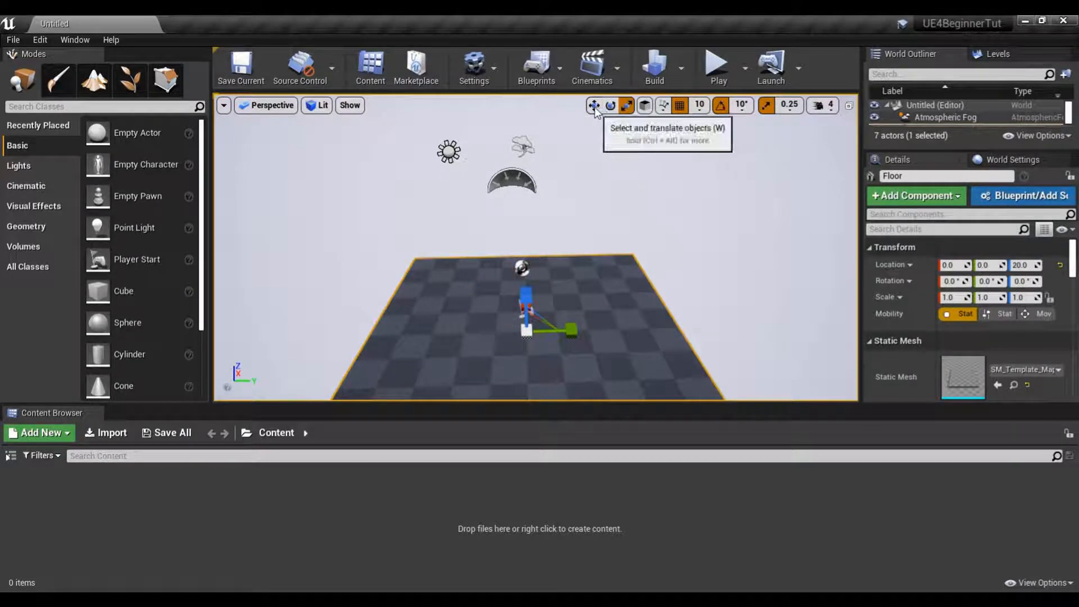
click(611, 106)
click(595, 106)
click(611, 107)
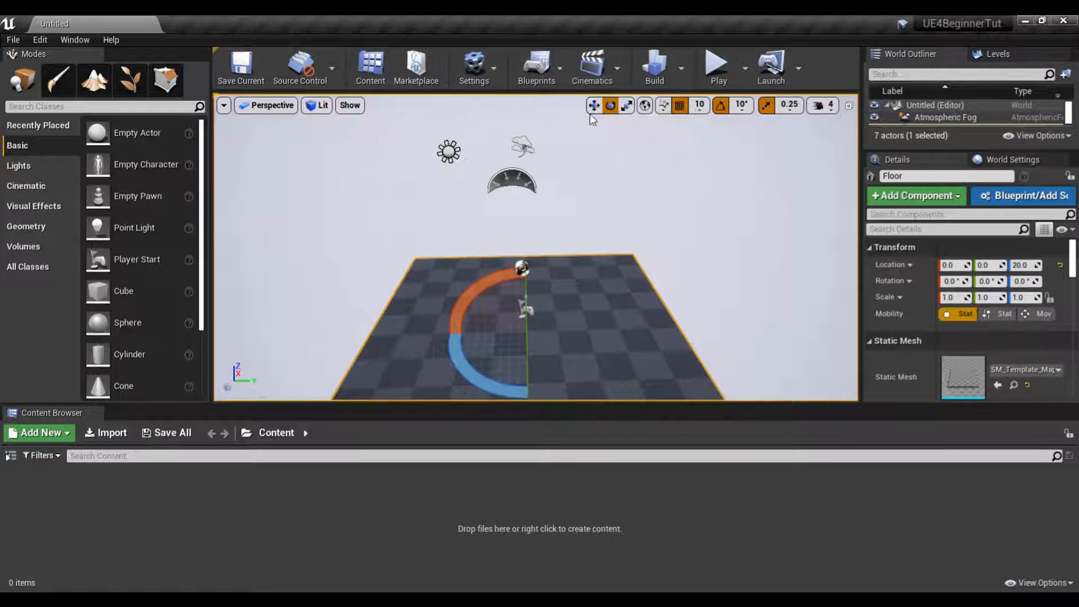
- Cycle the floor's transform gizmo repeatedly through translate, rotate and scale, ending on rotate
click(596, 106)
click(611, 106)
click(595, 106)
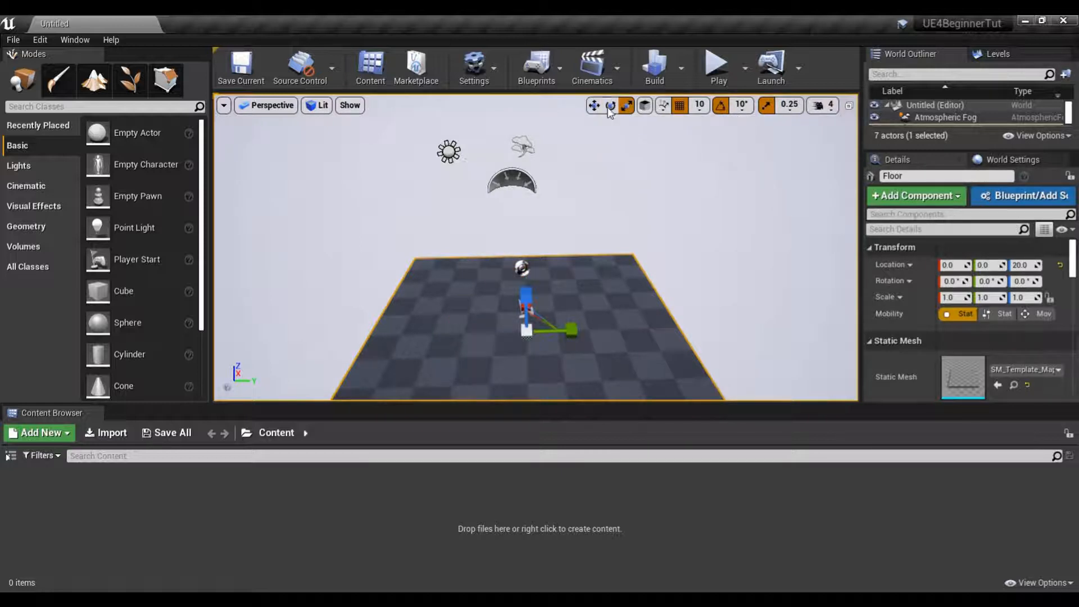
click(613, 107)
click(626, 107)
click(596, 106)
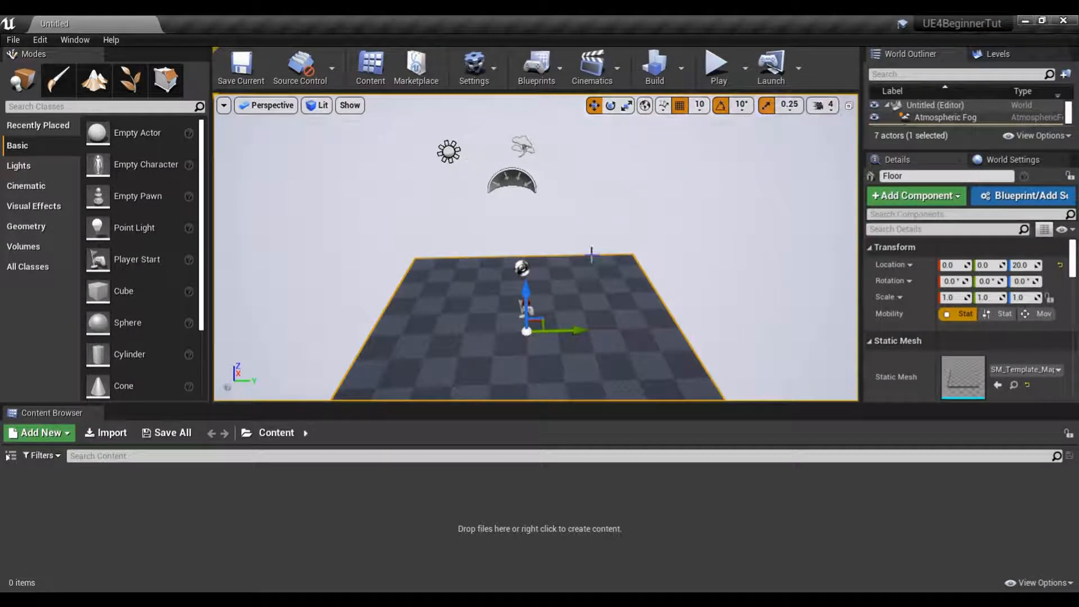
key(e)
key(r)
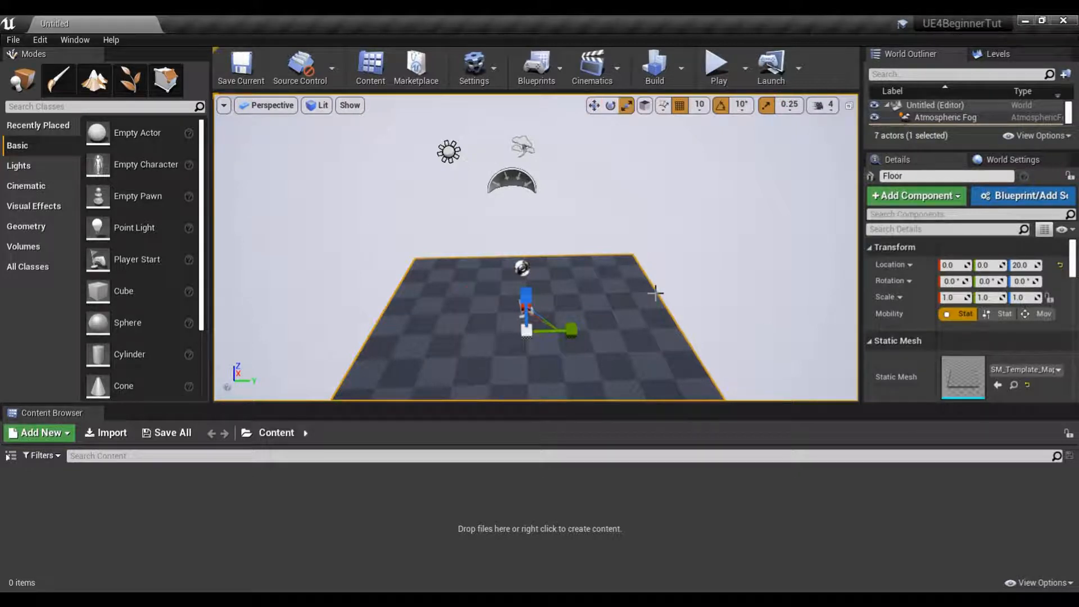
key(e)
key(w)
key(e)
- Scale the floor to about 2.5 along X and 2.75 along Y
key(r)
drag(572, 330, 464, 301)
drag(687, 291, 742, 290)
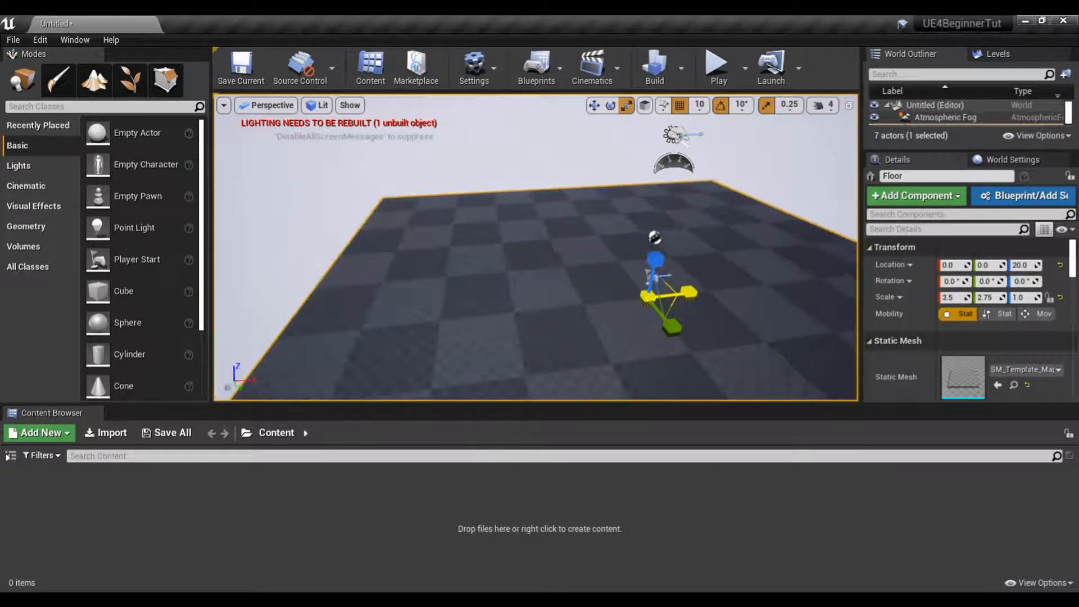
- Move the floor with the translate gizmo to about X 30 and Y -450
key(w)
drag(672, 330, 565, 298)
mouse_move(643, 237)
mouse_down()
mouse_move(664, 234)
mouse_move(511, 235)
mouse_move(652, 234)
mouse_up()
right_drag(593, 289, 796, 286)
key(a)
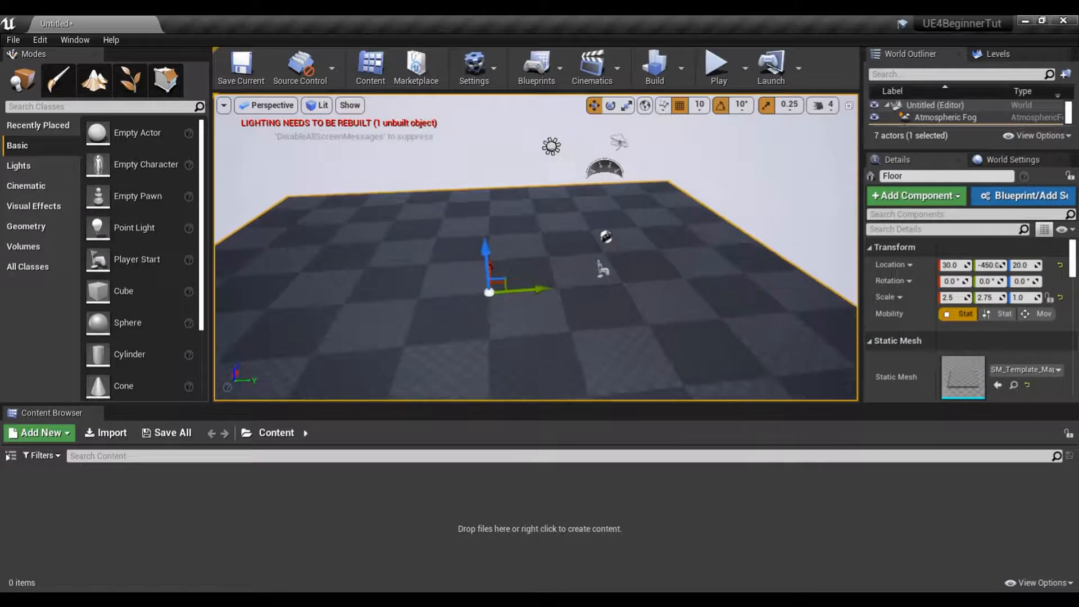
- Cycle the gizmo's coordinate system between world and local space, ending on world
click(645, 107)
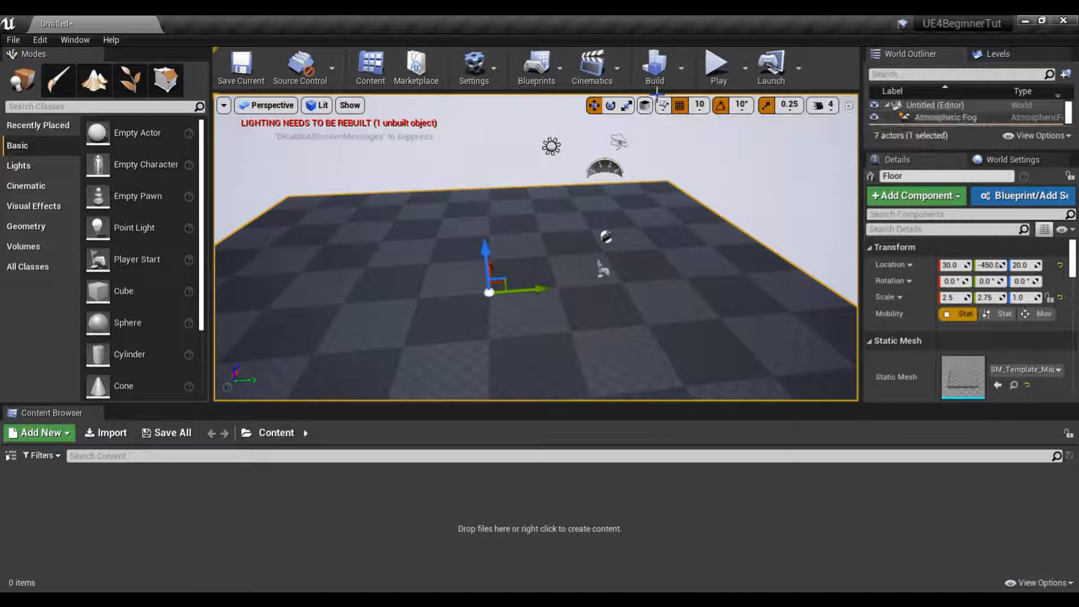
click(644, 106)
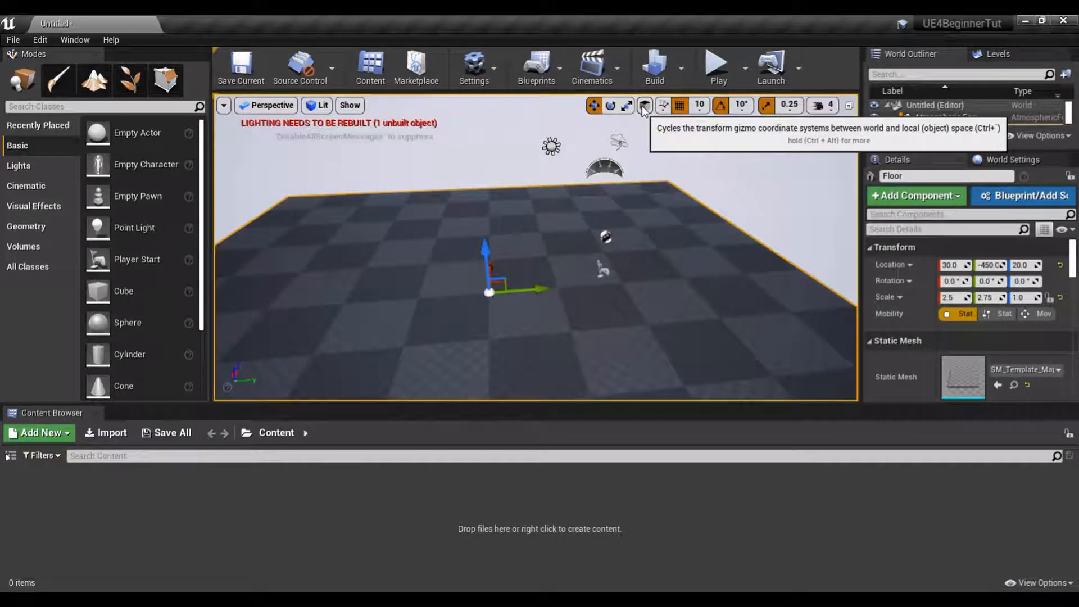
click(644, 106)
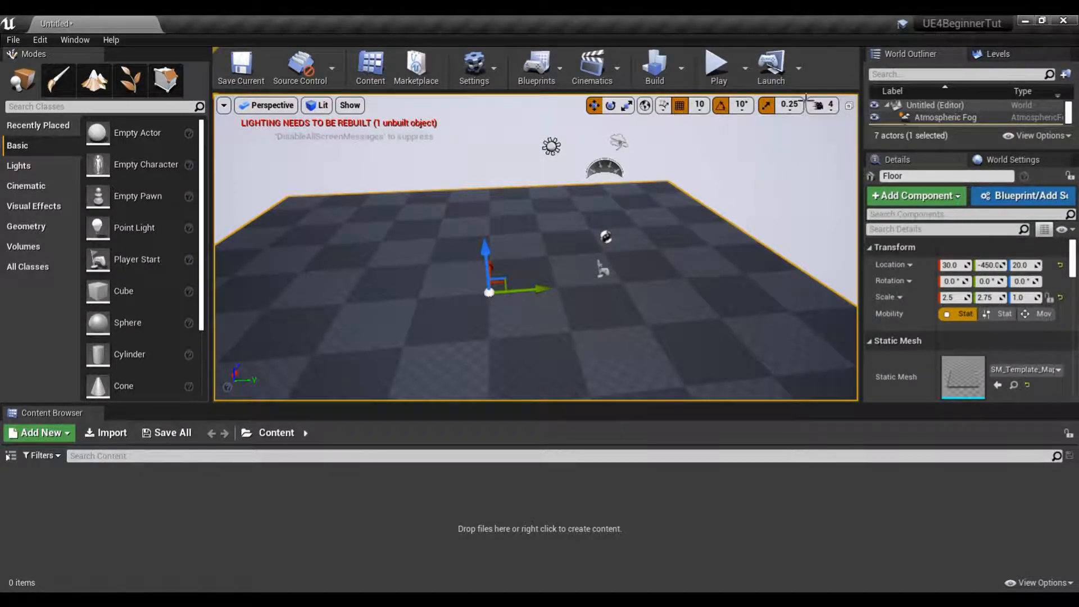
- Move the floor back and forth along Y in 10-unit snap steps, ending at about Y -560
drag(532, 289, 568, 280)
right_drag(551, 267, 444, 211)
scroll(521, 306, down, 6)
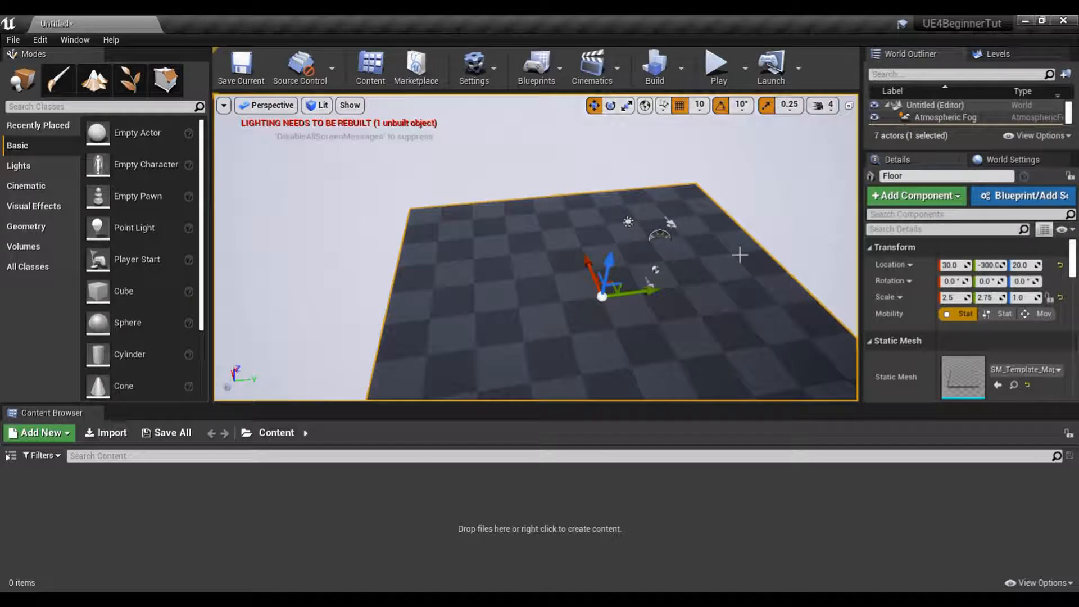
drag(647, 291, 624, 293)
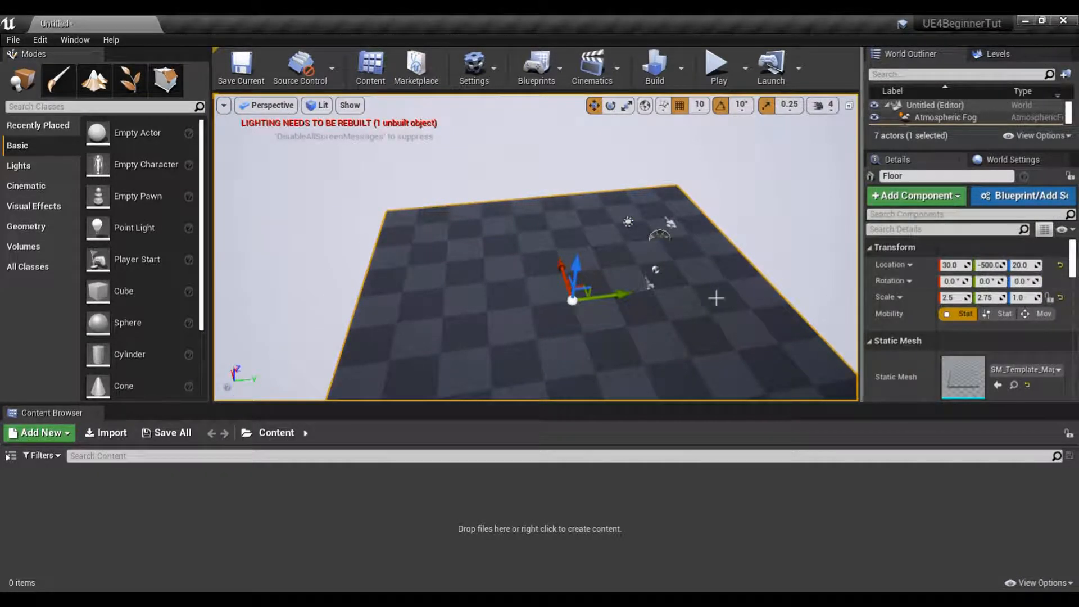
mouse_move(619, 294)
mouse_down()
mouse_move(629, 297)
mouse_move(609, 296)
mouse_up()
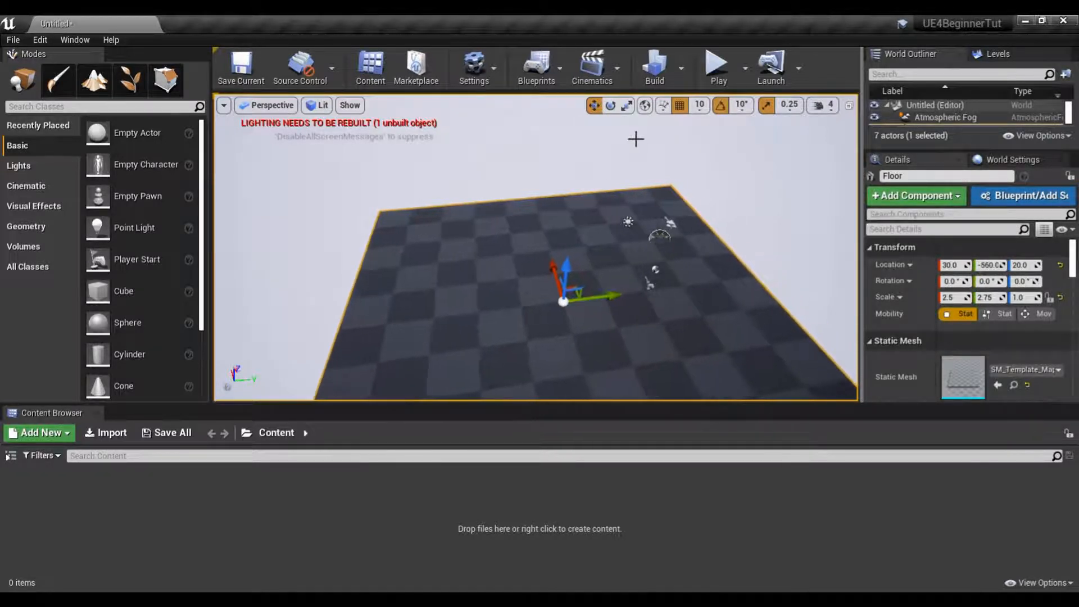
- Move the floor along Y to about -320 with position grid snapping disabled, and re-enable the snapping
click(681, 108)
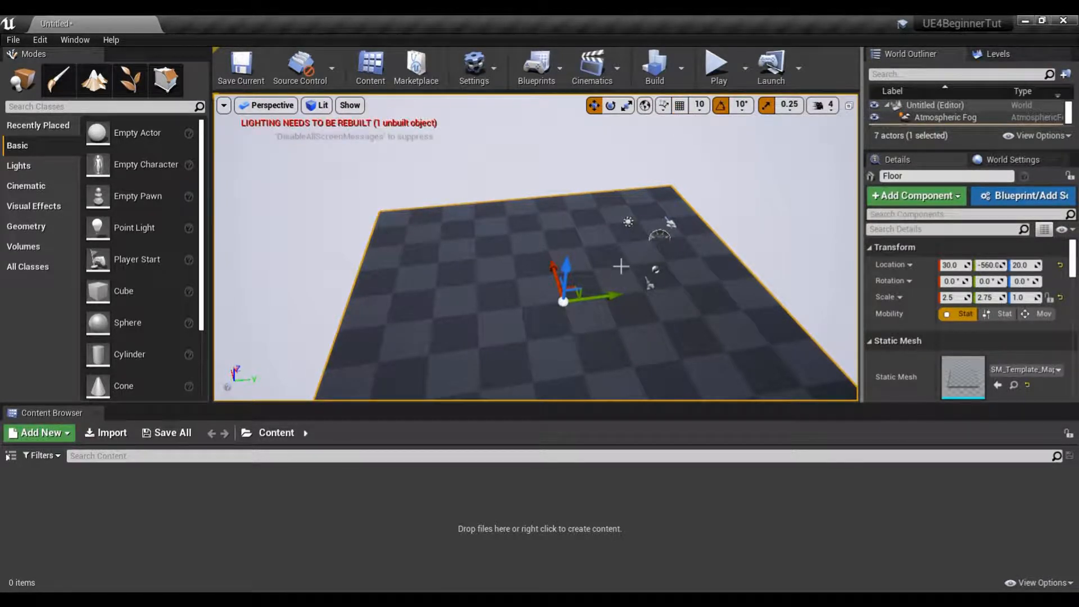
drag(612, 296, 639, 295)
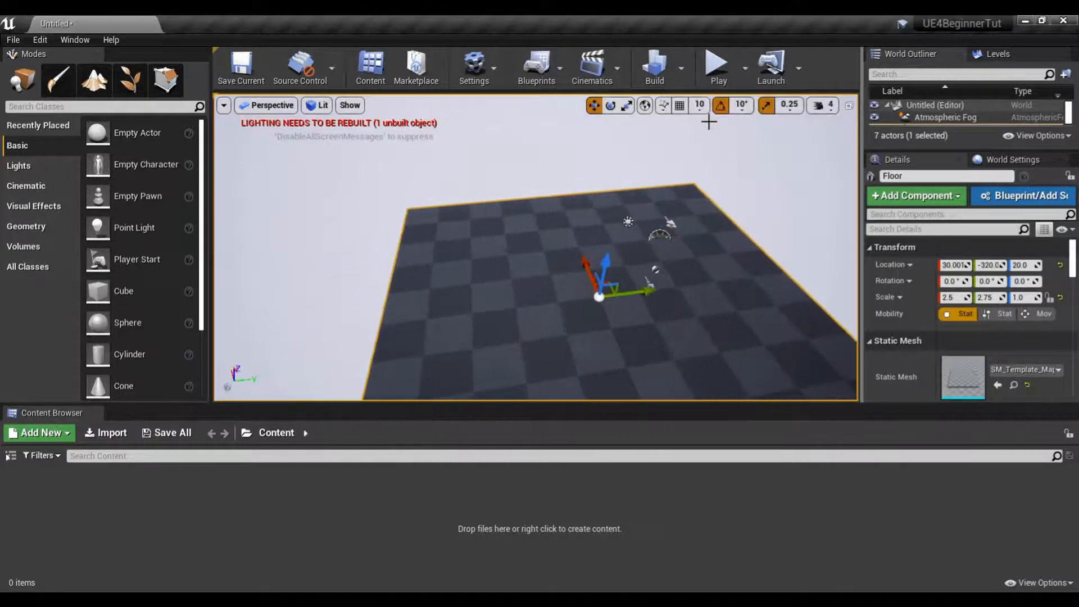
click(679, 106)
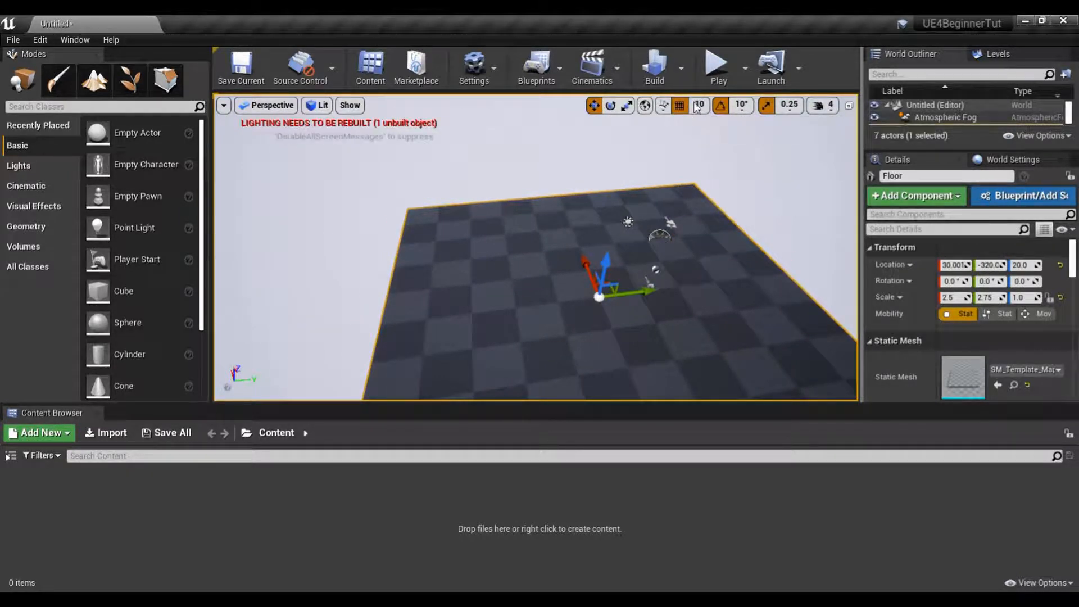
- Set the position grid snap to 50 and move the floor along Y to about -570
click(698, 105)
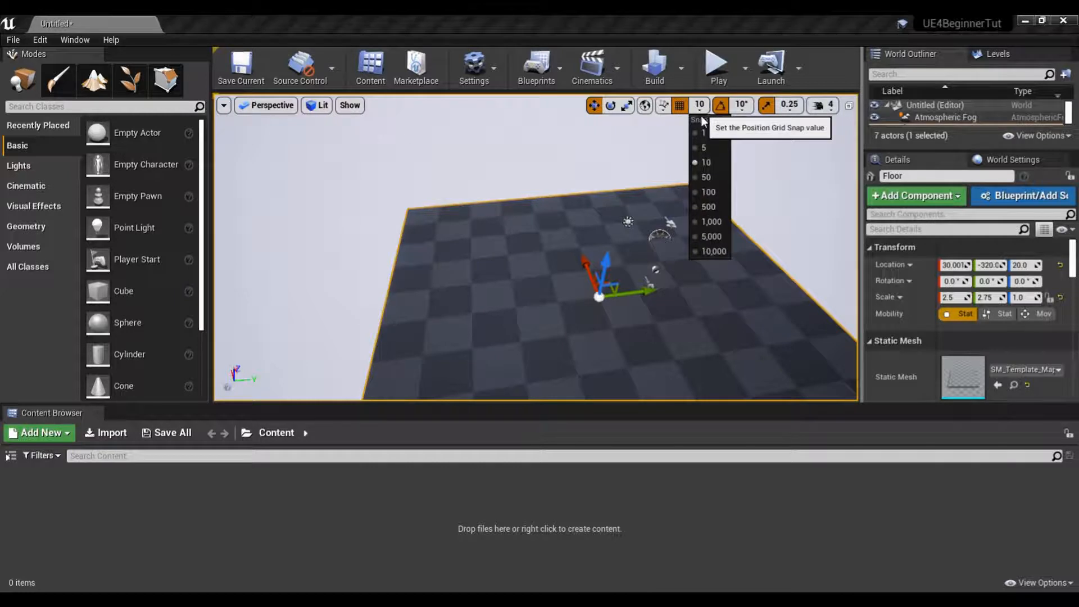
click(712, 180)
drag(646, 291, 607, 290)
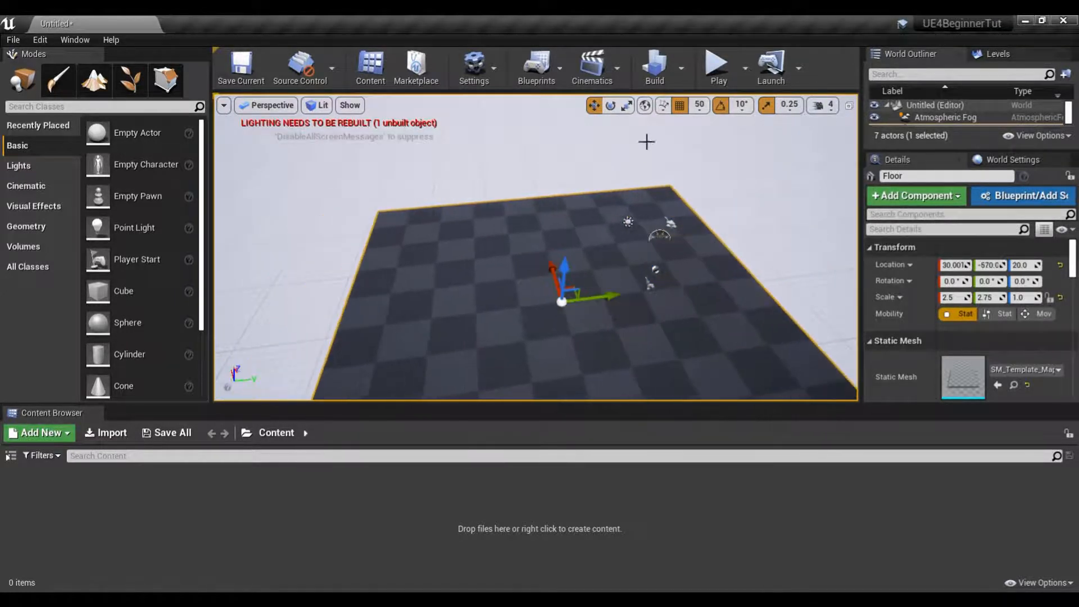
- Move the floor along Y to about -70 with the position grid snap at 500, and set the snap back to 10
click(699, 105)
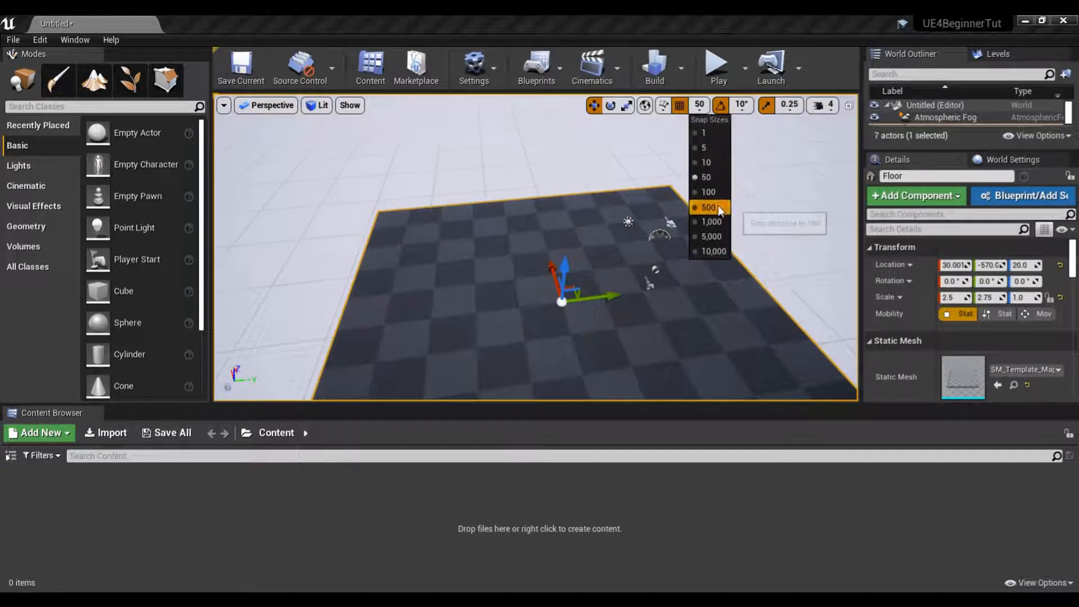
click(710, 207)
drag(597, 298, 670, 293)
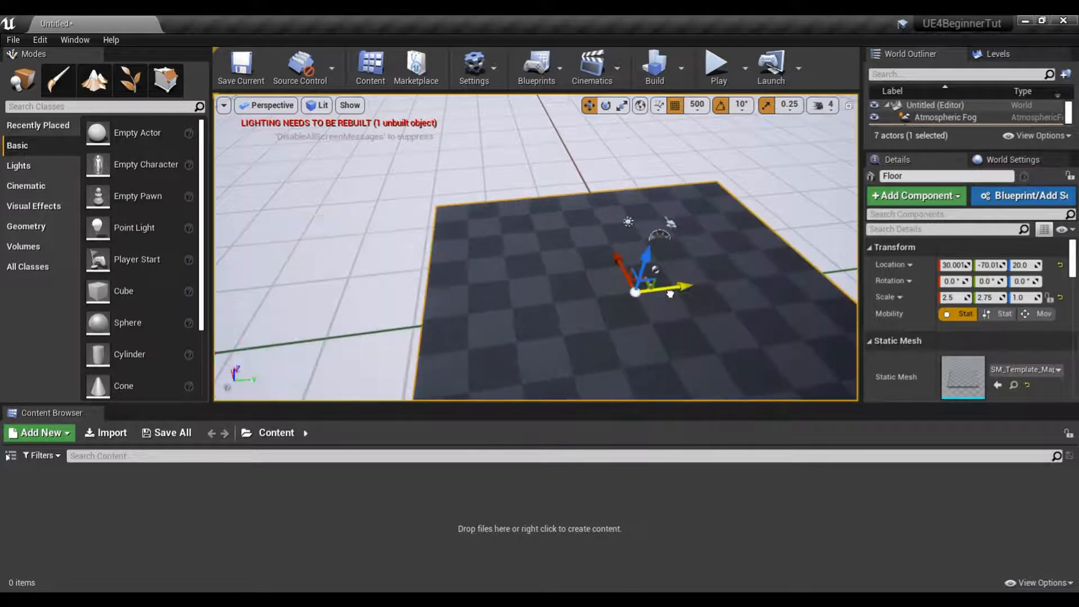
click(697, 104)
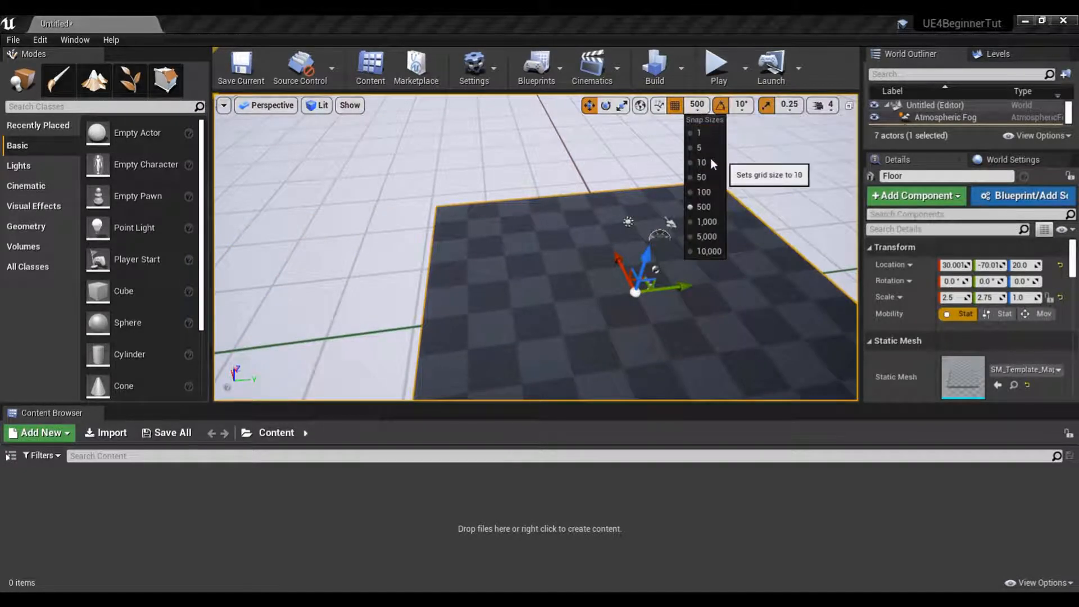
click(711, 162)
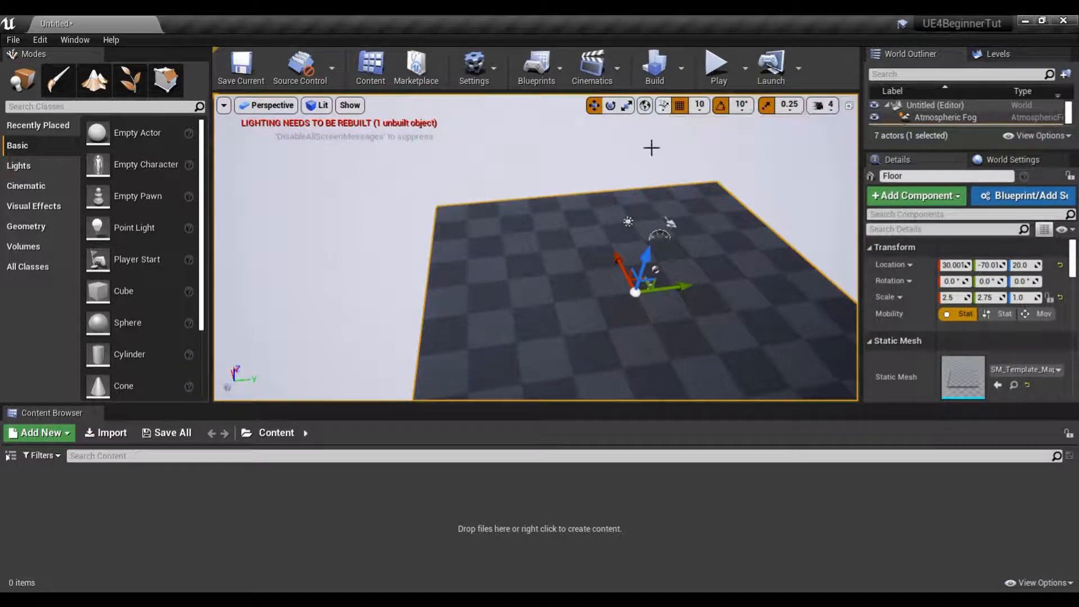
- Enable surface snapping and place a Cube on the floor
click(664, 106)
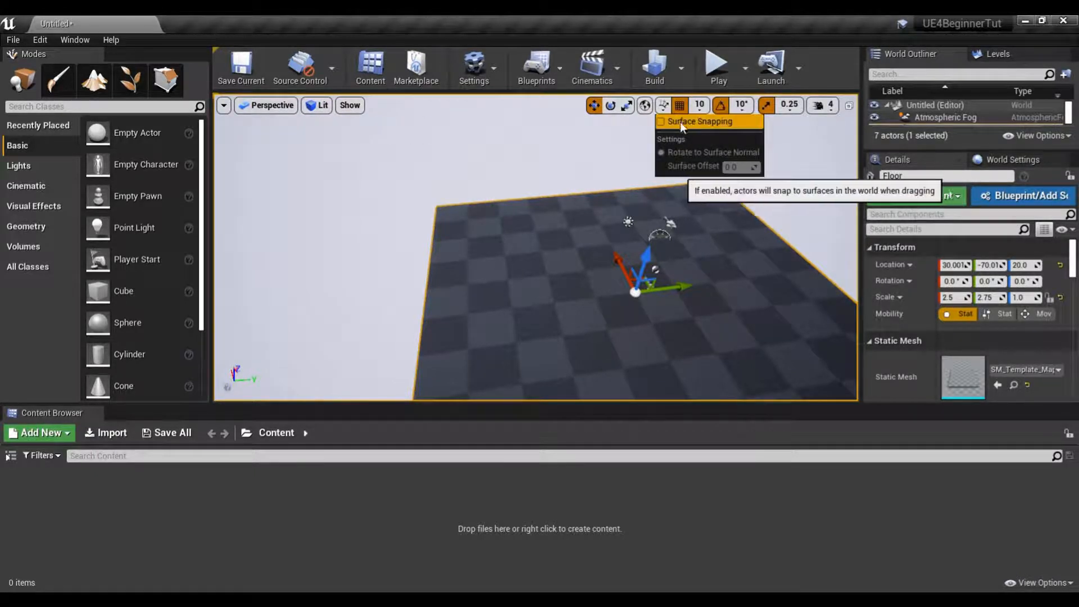
click(721, 122)
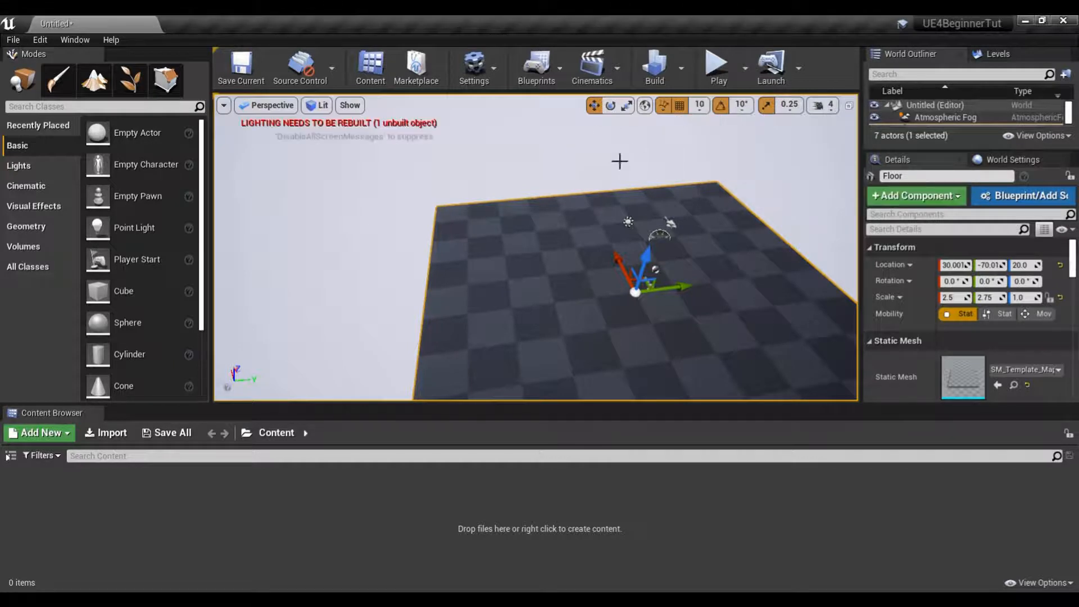
drag(112, 291, 504, 271)
drag(541, 236, 542, 240)
- Move the selected floor freely to about X 256, Y -352, Z 180, and turn surface snapping off
click(622, 285)
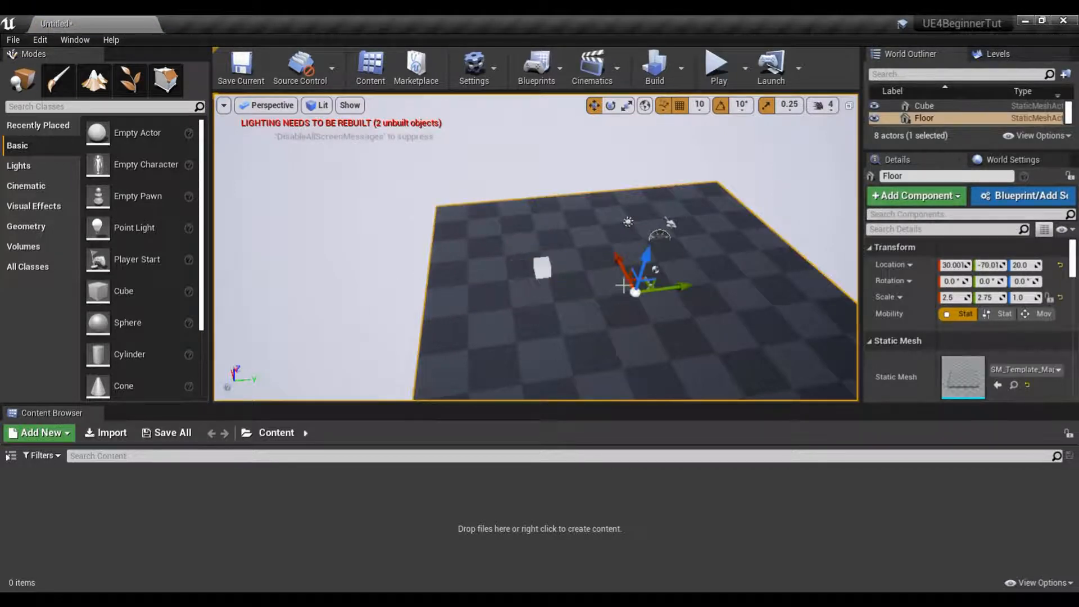
drag(646, 257, 604, 256)
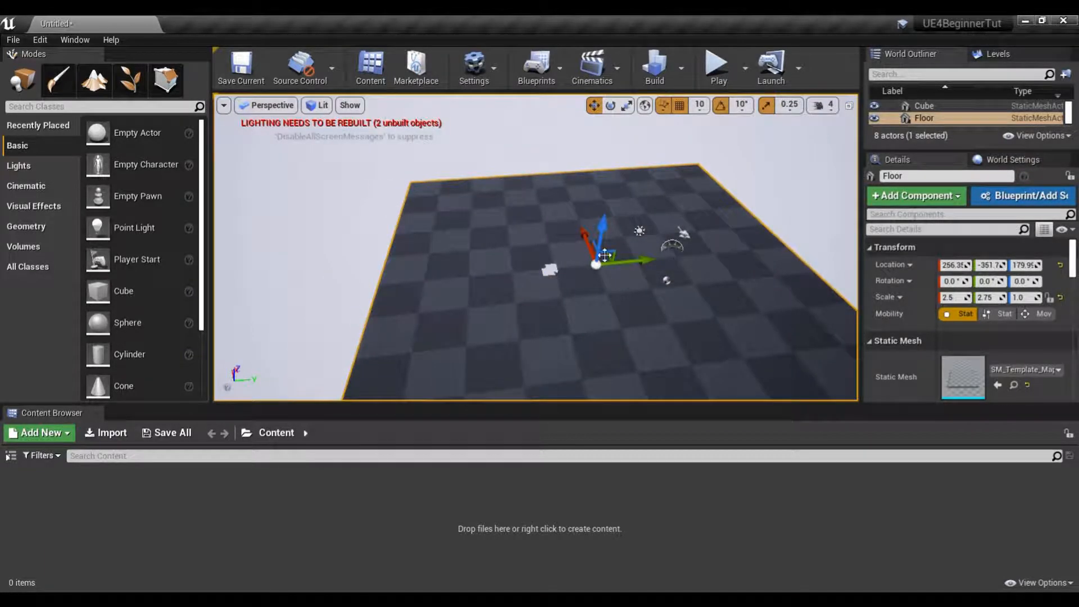
click(665, 108)
click(666, 109)
click(665, 108)
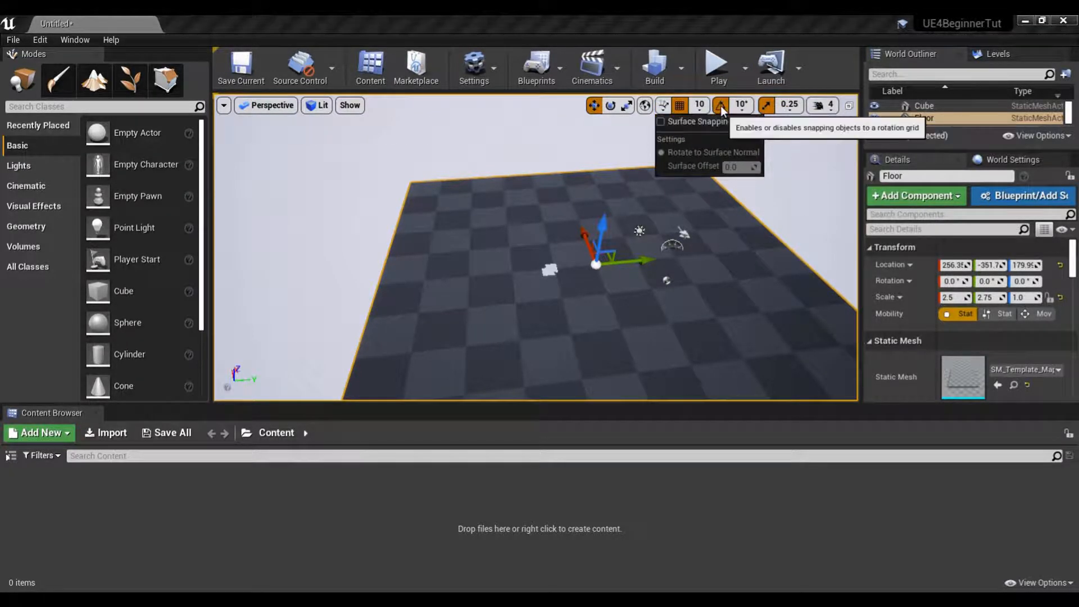
click(731, 244)
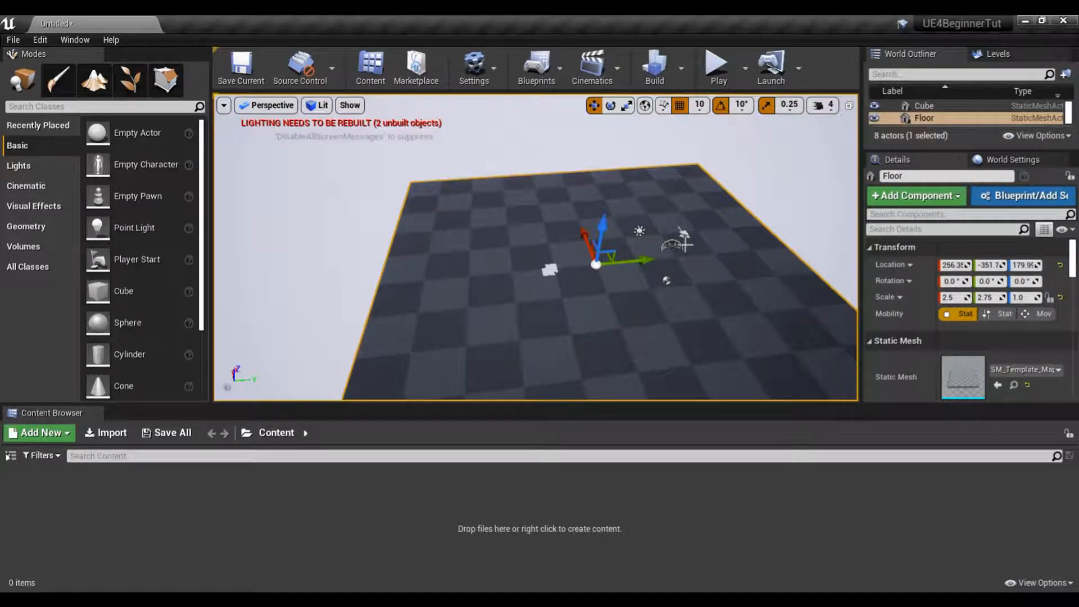
- Rotate the floor about the X axis to 50° using the 10° rotation snap
key(e)
drag(568, 239, 547, 180)
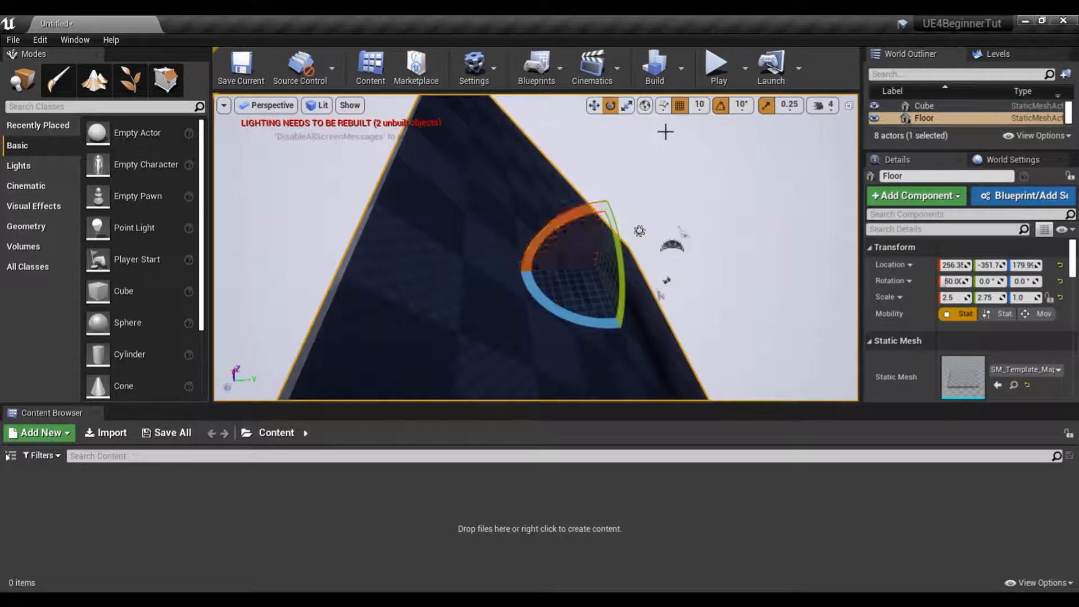
click(746, 106)
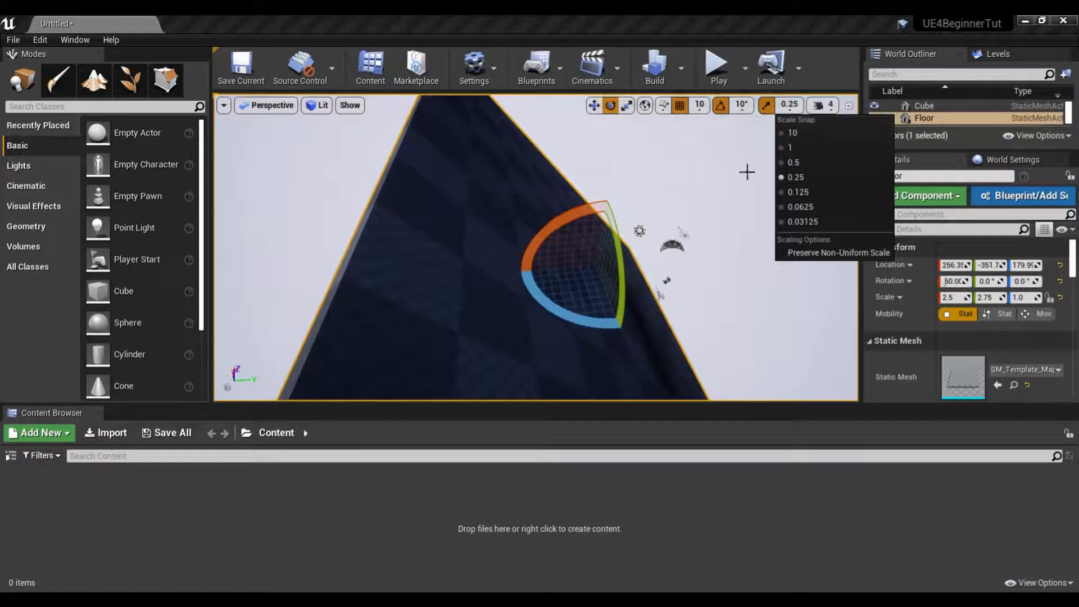
- Disable rotation grid snapping and rotate the floor freely about X back to nearly level, about -0.9°
click(721, 106)
mouse_move(568, 225)
mouse_down()
mouse_move(579, 242)
mouse_move(573, 233)
mouse_up()
drag(665, 290, 683, 233)
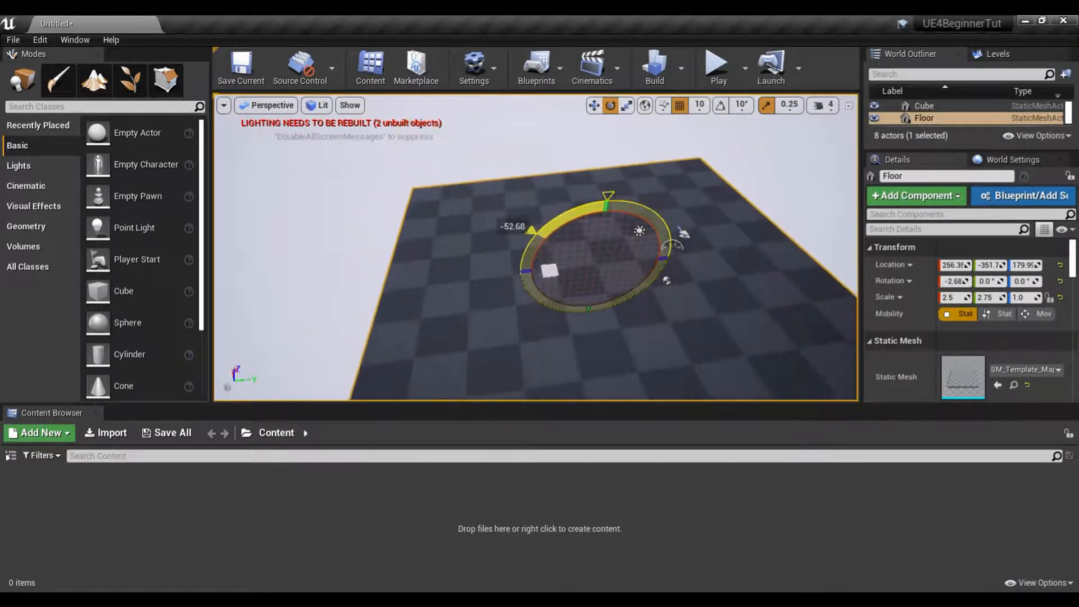
drag(564, 226, 558, 228)
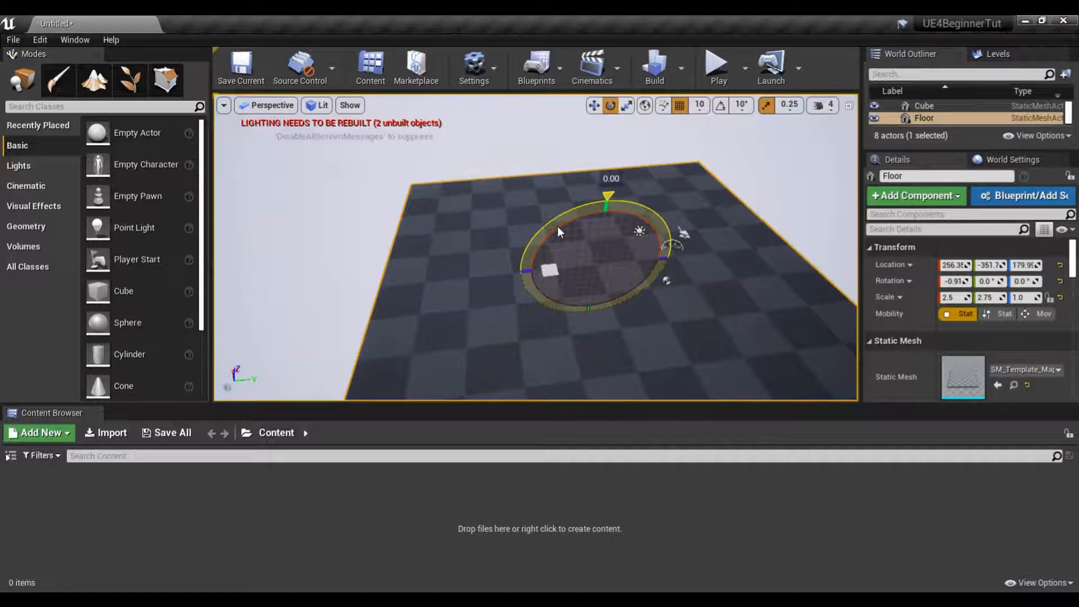
drag(558, 226, 558, 226)
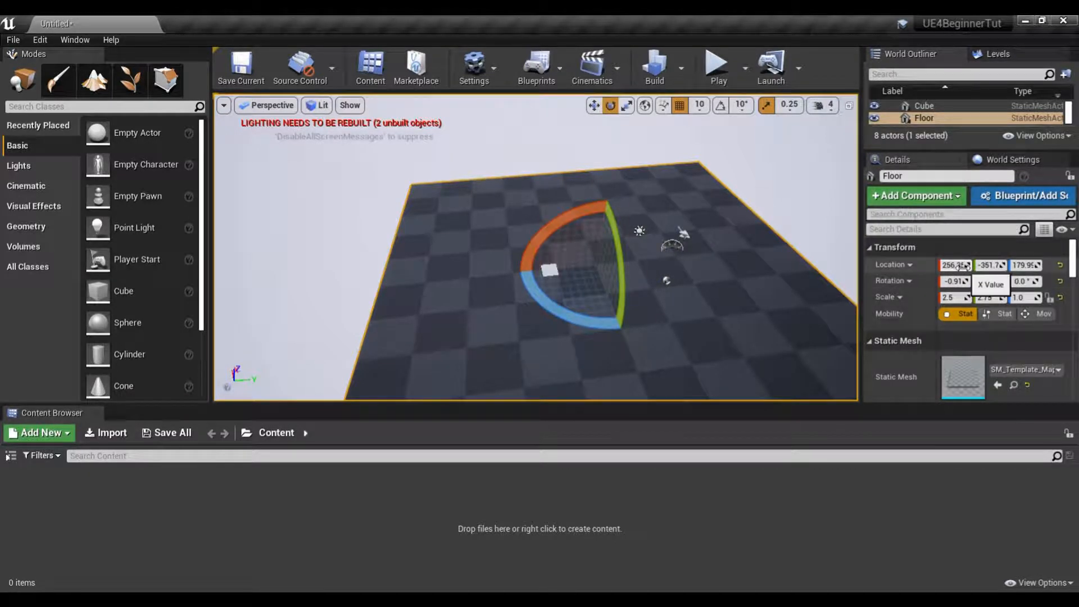
- Set the floor's X rotation to 0
click(953, 281)
text(0)
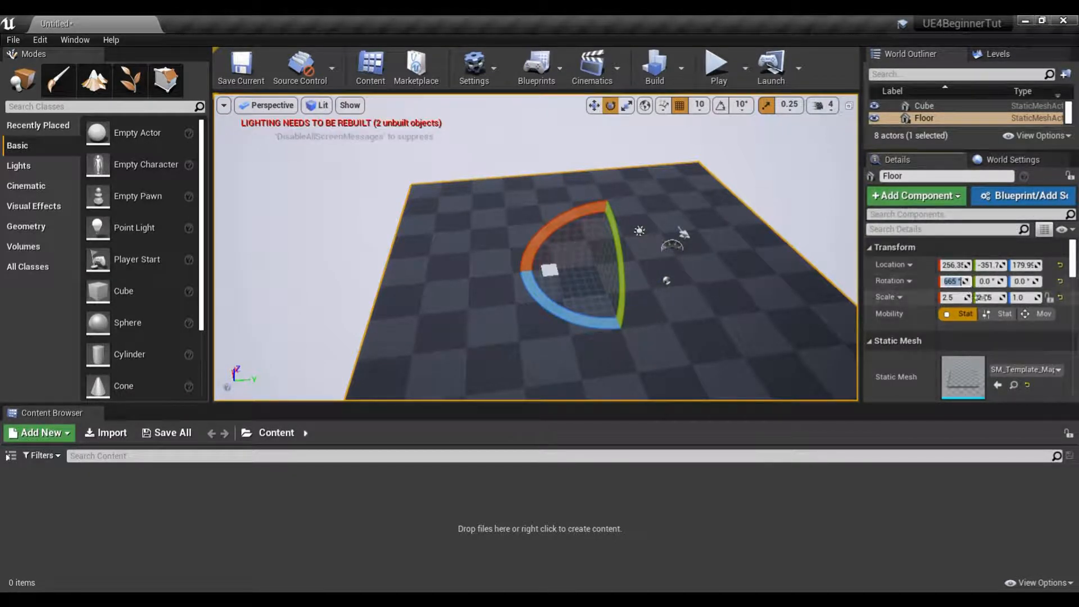
key(Return)
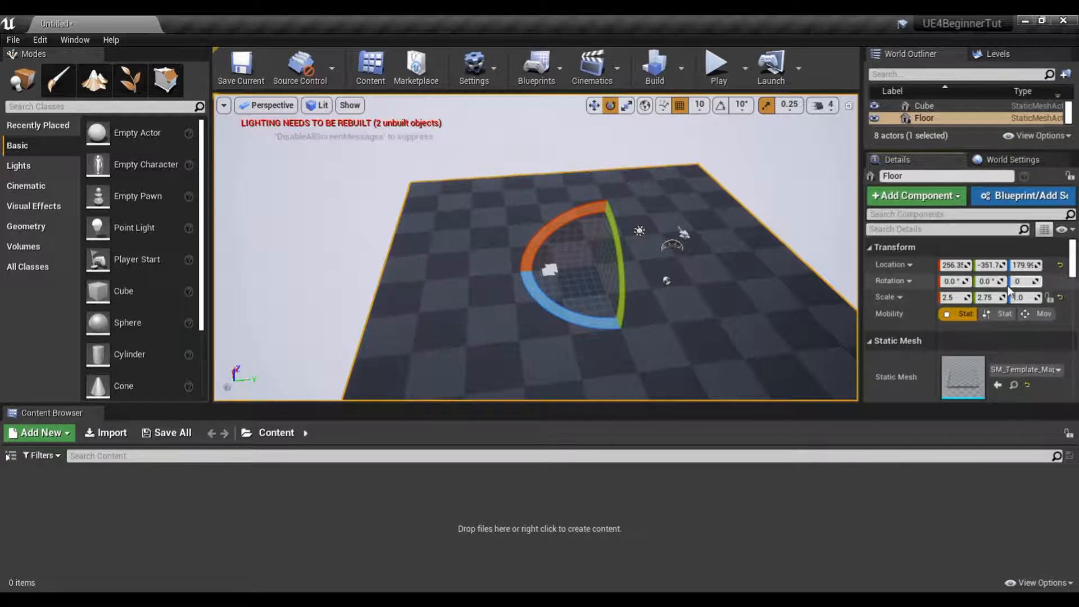
- Choose a position snap size of 10 and a rotation snap of 10°, with rotation snapping enabled
click(700, 108)
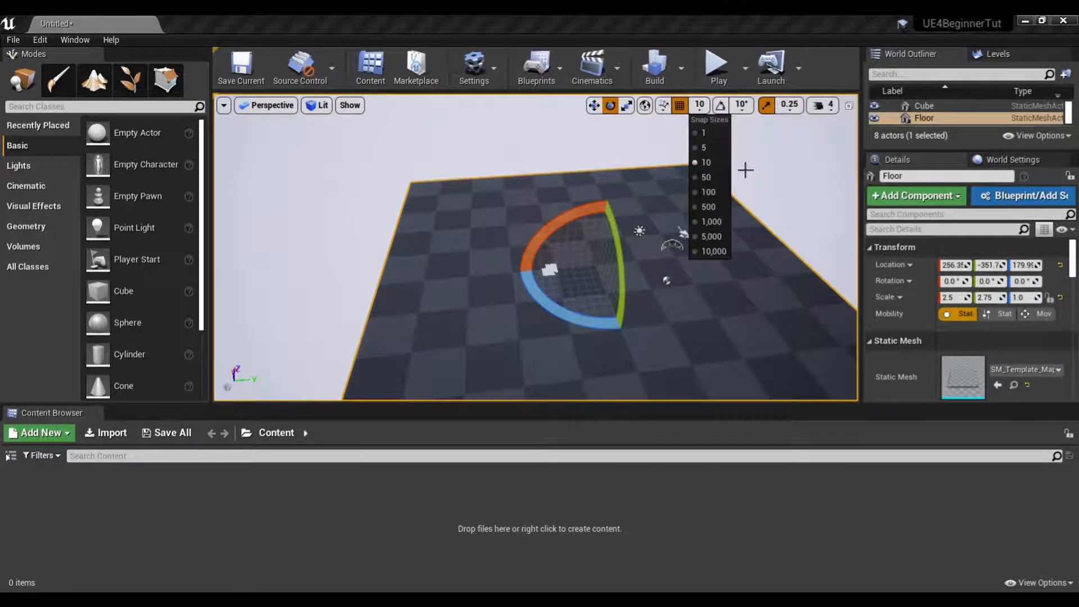
click(709, 165)
click(742, 105)
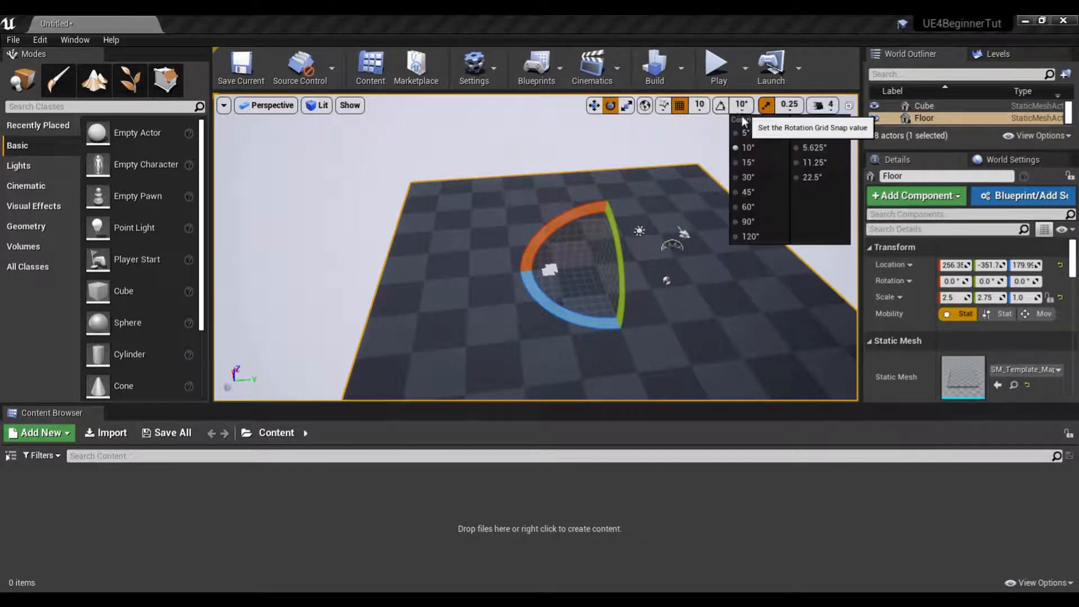
click(747, 147)
- Rotate the floor about the X axis in 10° increments to 30°, then 60°, and back to 0°
drag(557, 224, 659, 293)
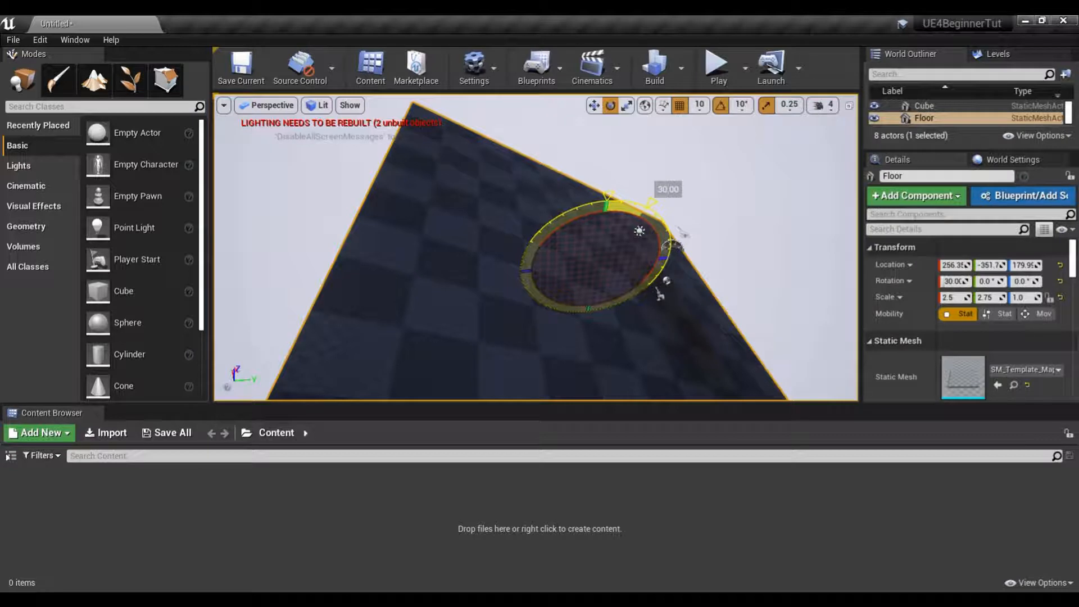
drag(660, 293, 660, 293)
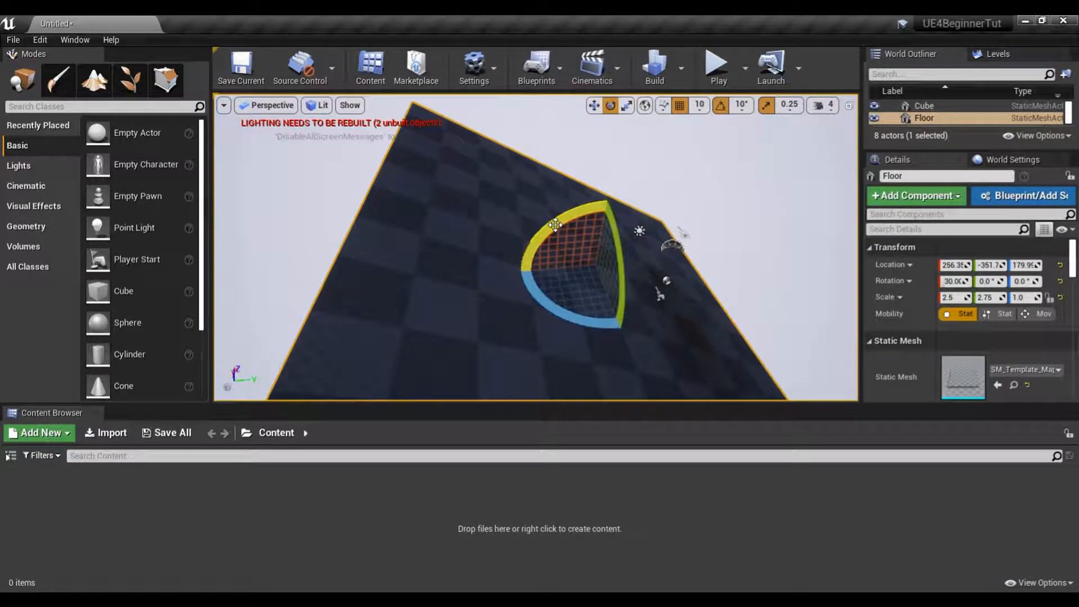
drag(549, 226, 556, 226)
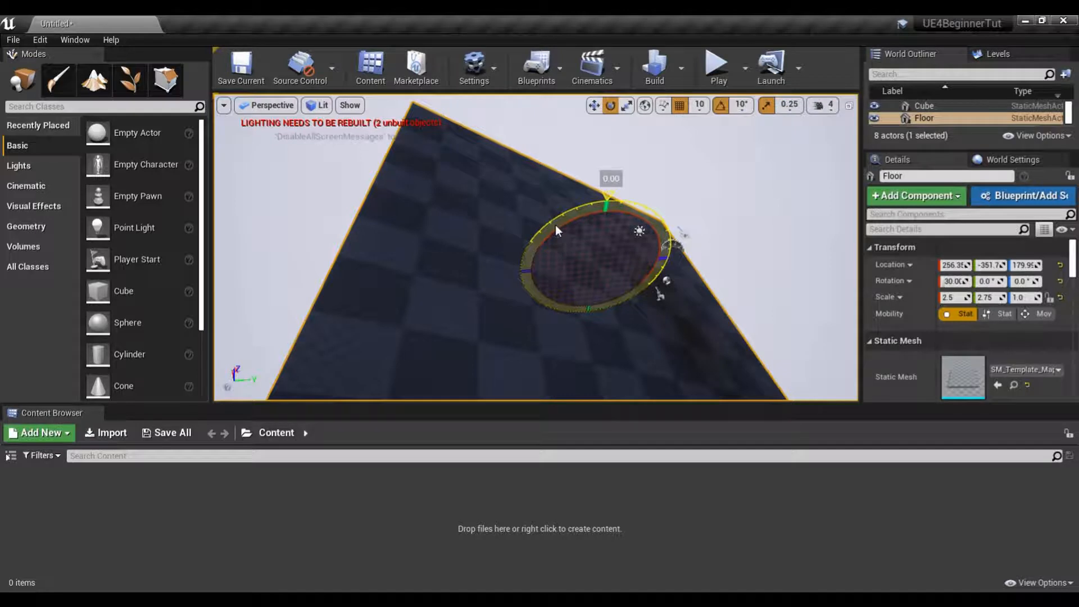
drag(555, 225, 621, 221)
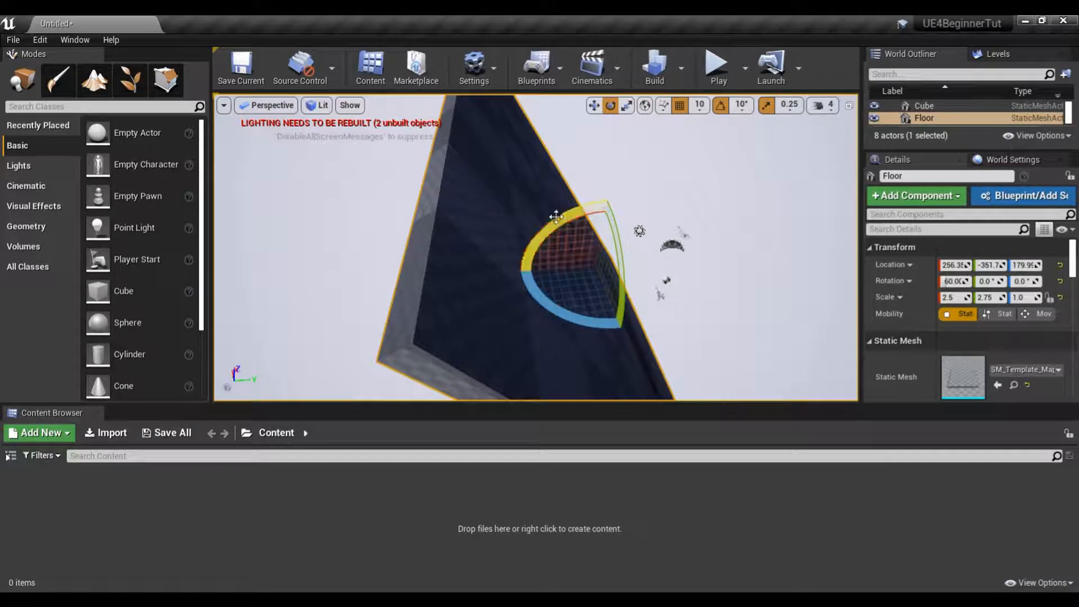
drag(572, 215, 571, 216)
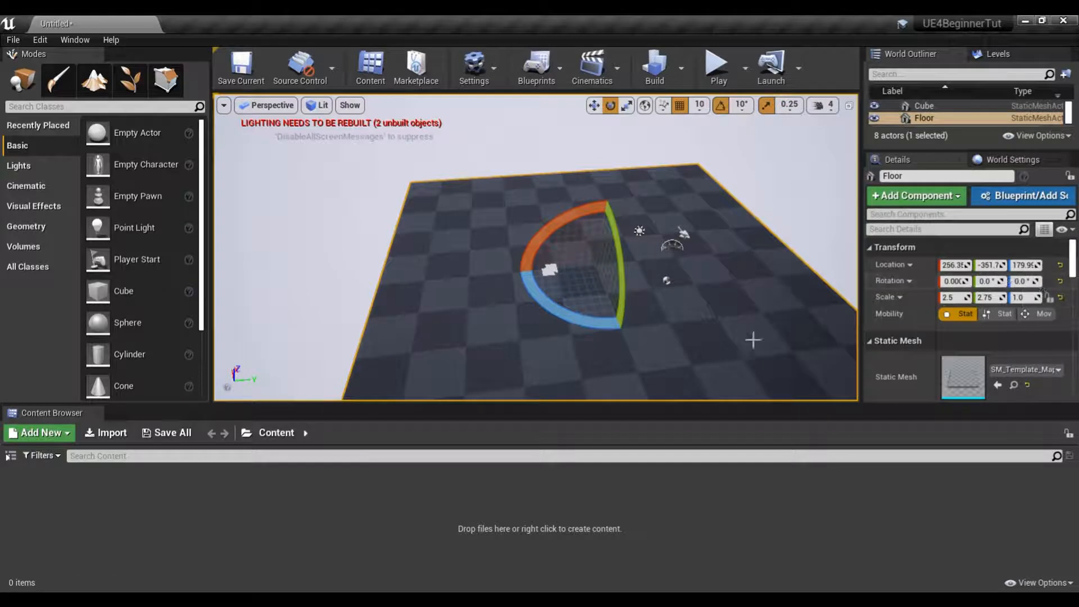
- With scale snapping at 0.25 enabled, scale the Sky Sphere along Z to 5.0
mouse_move(747, 317)
right_down()
mouse_move(686, 304)
mouse_move(748, 317)
right_up()
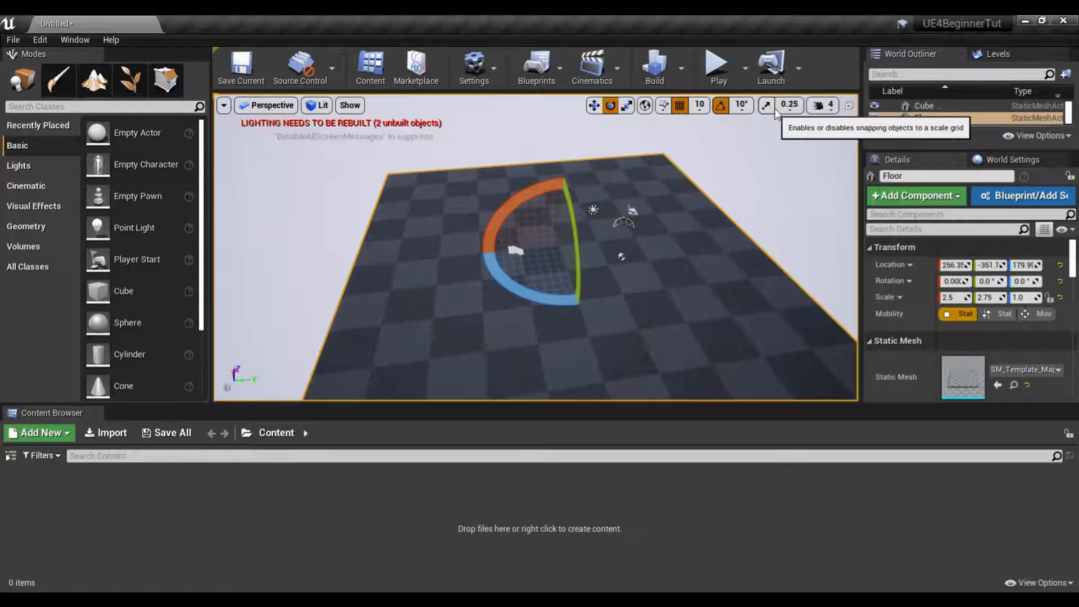
click(756, 111)
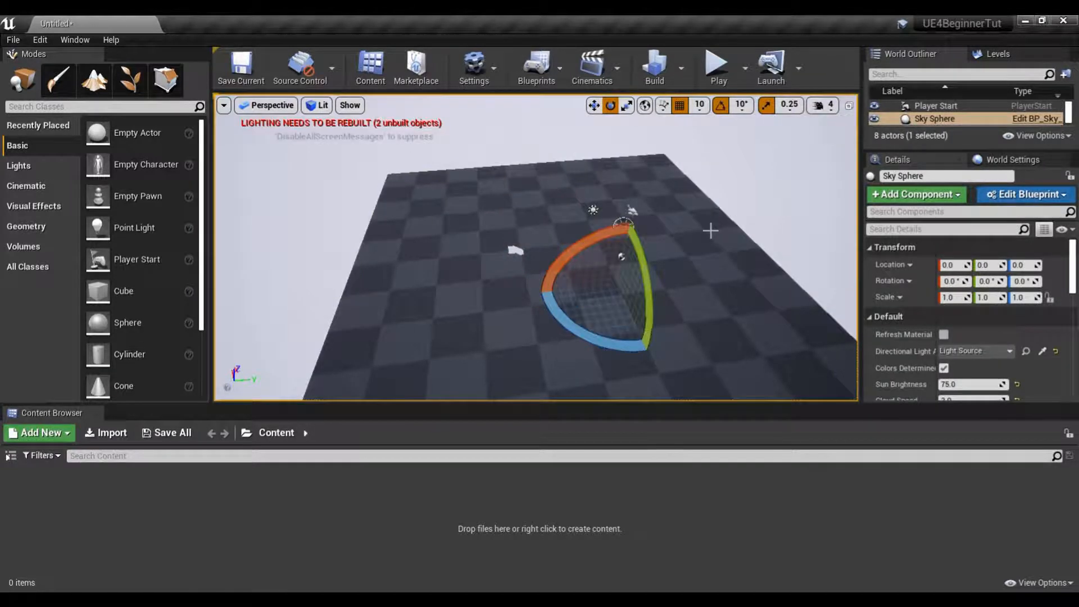
key(r)
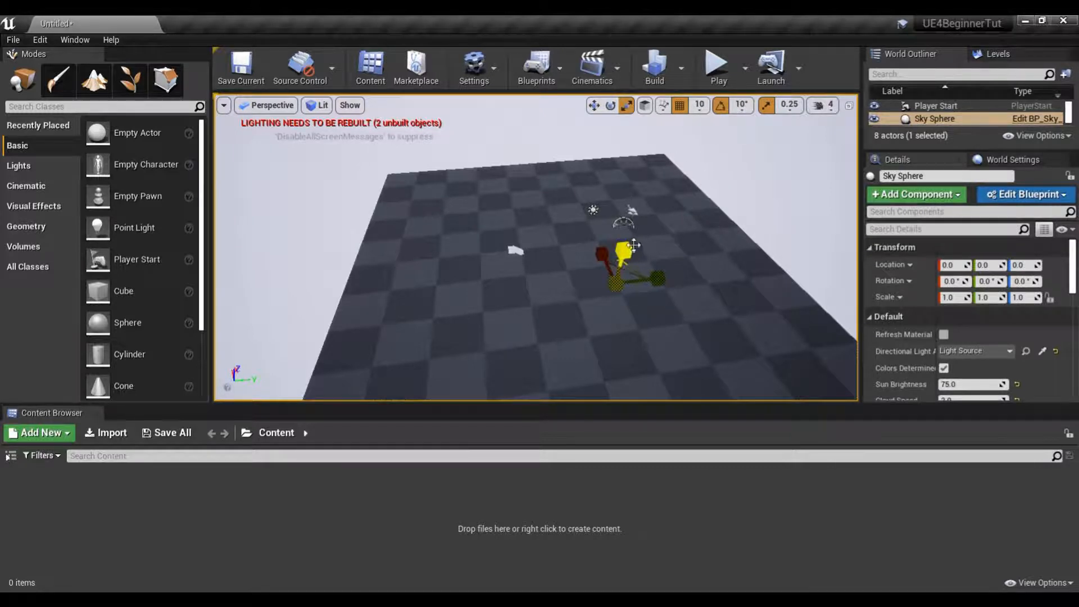
drag(624, 251, 662, 107)
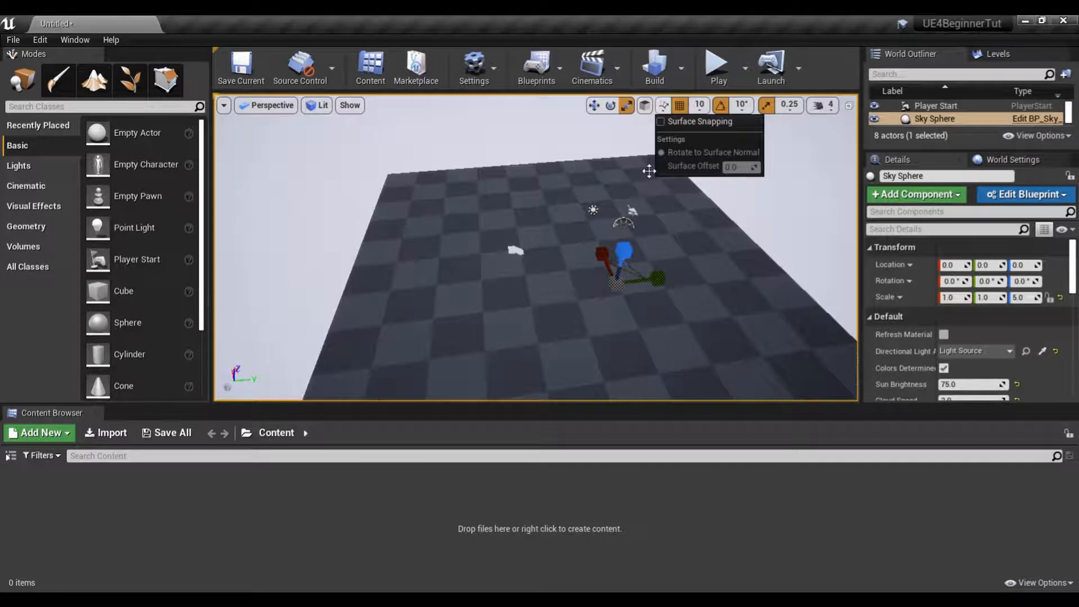
- Scale the floor along Z to -1.25 using the 0.25 scale snap
click(576, 319)
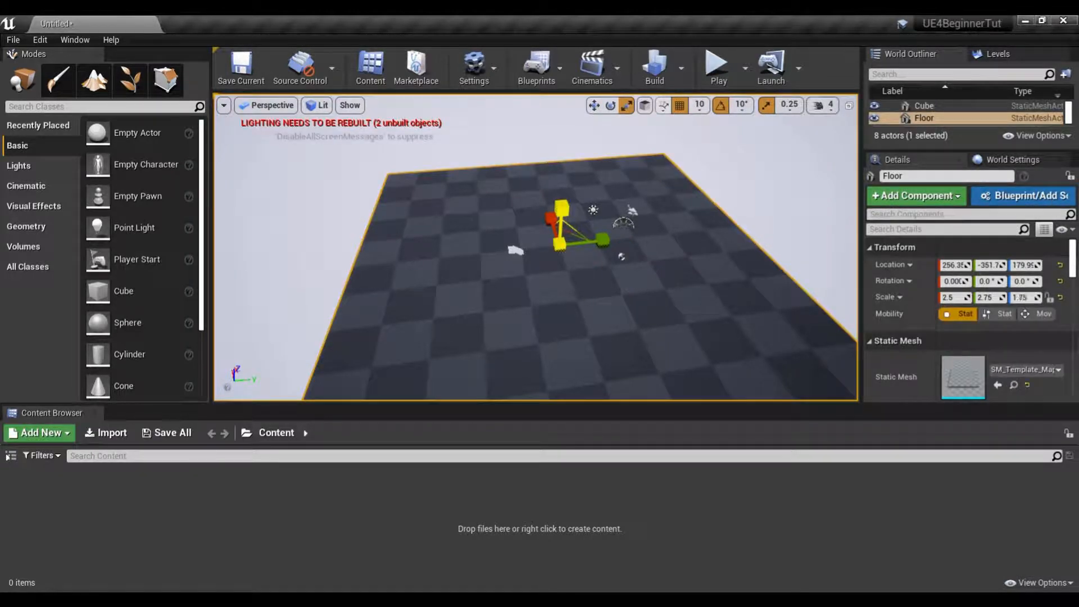
mouse_move(562, 208)
mouse_down()
mouse_move(564, 290)
mouse_move(563, 238)
mouse_up()
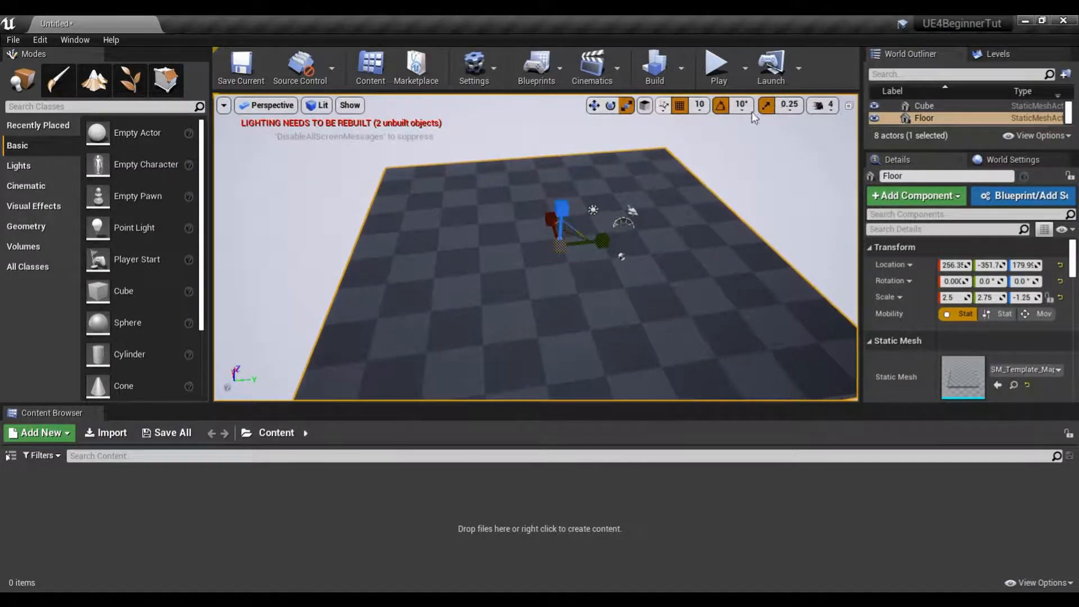
- Scale the floor to Y 10 and Z -10 with a scale snap of 10, and reset the snap to 0.25
click(789, 106)
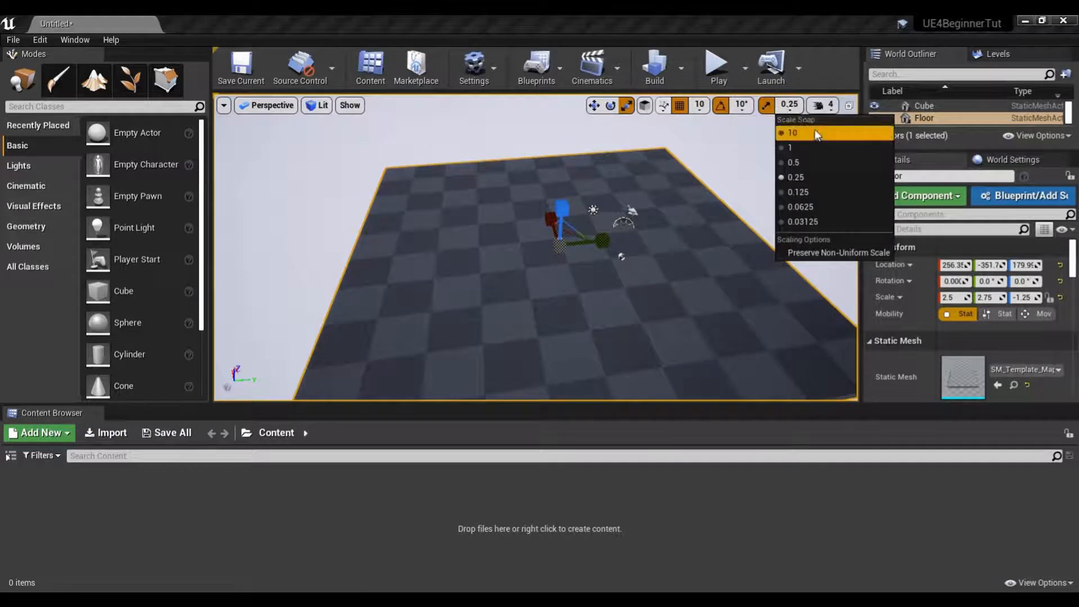
click(817, 131)
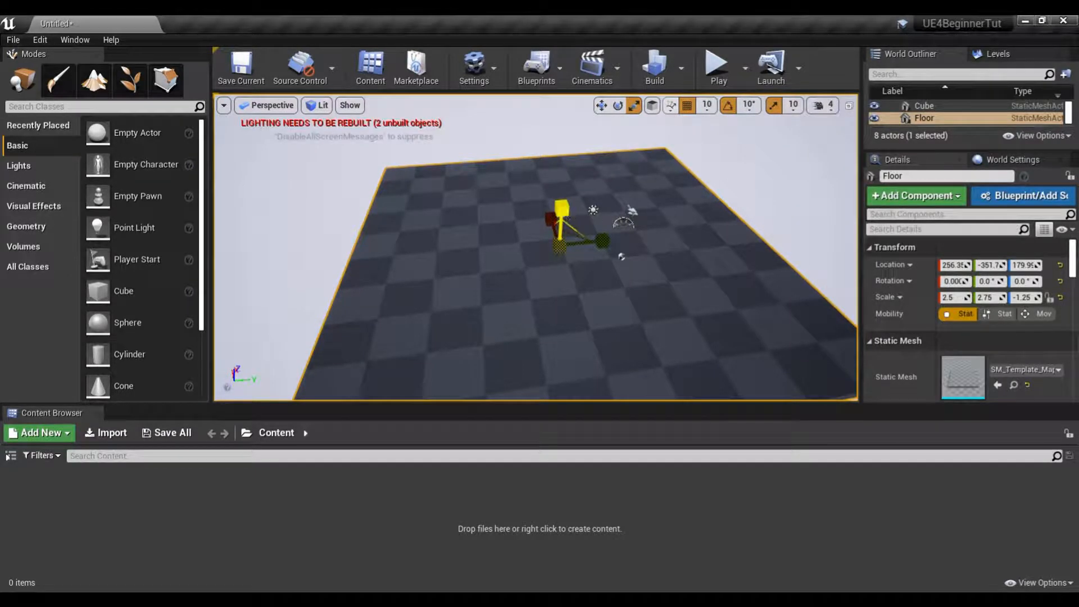
drag(561, 209, 607, 241)
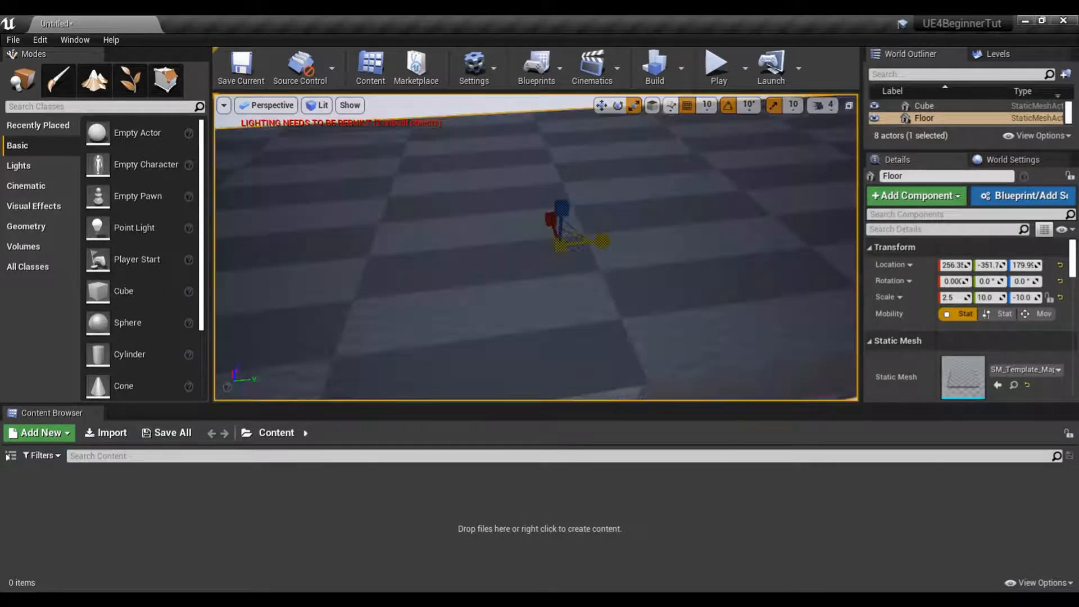
click(793, 105)
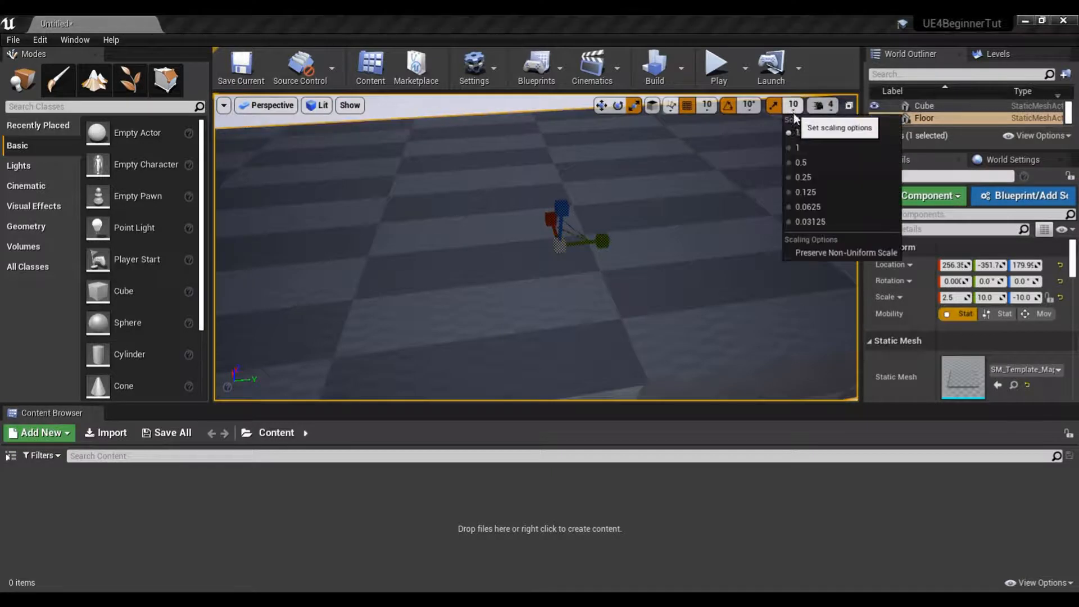
click(829, 176)
mouse_move(715, 133)
right_down()
mouse_move(695, 161)
mouse_move(661, 147)
mouse_move(715, 133)
right_up()
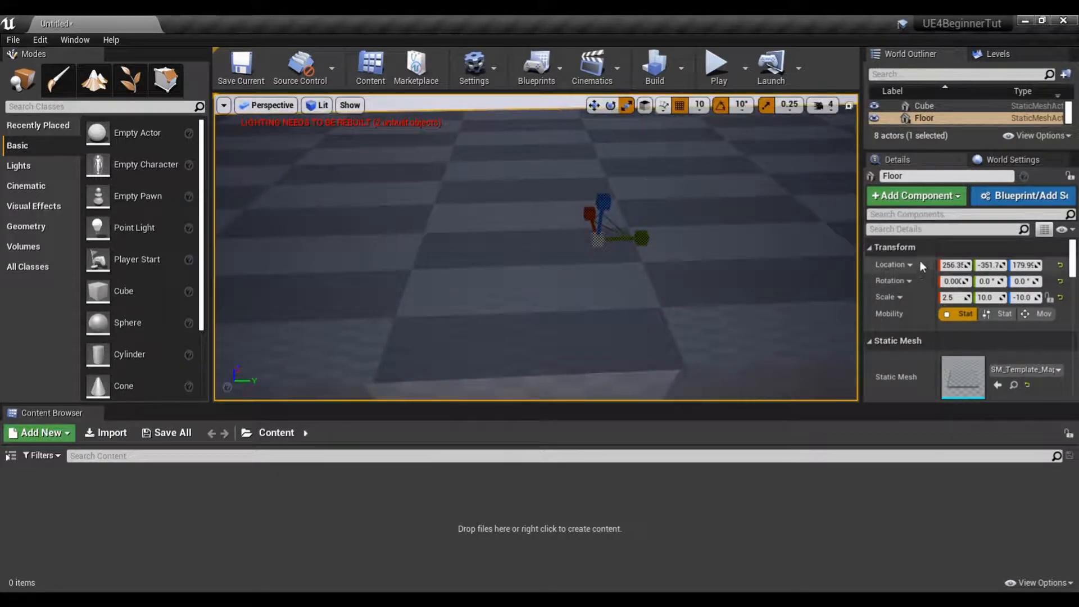
- Set the floor's X, Y and Z scale values to 0
click(890, 265)
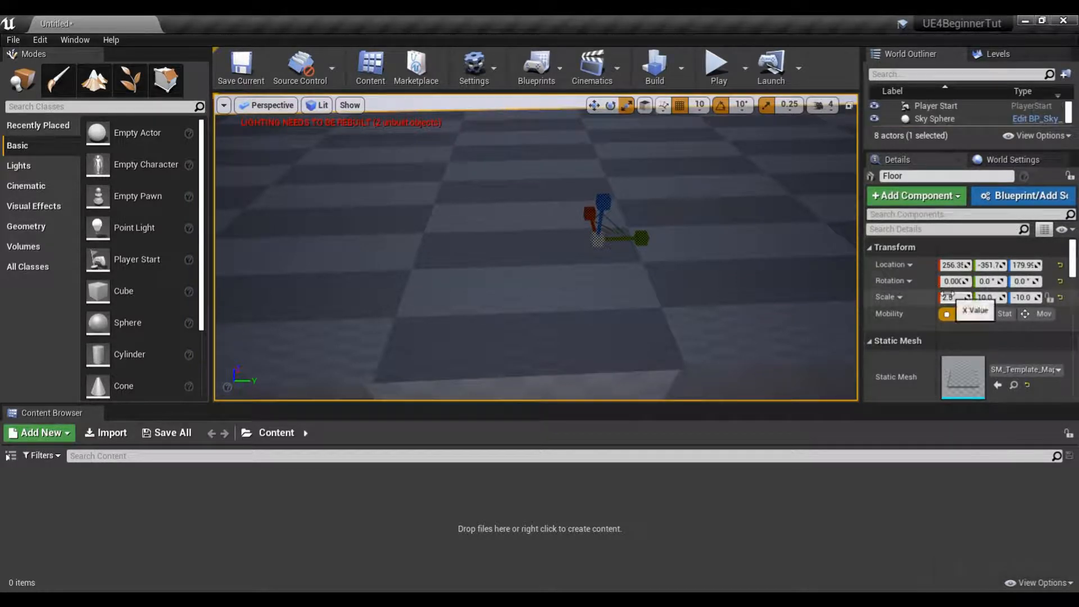
click(959, 295)
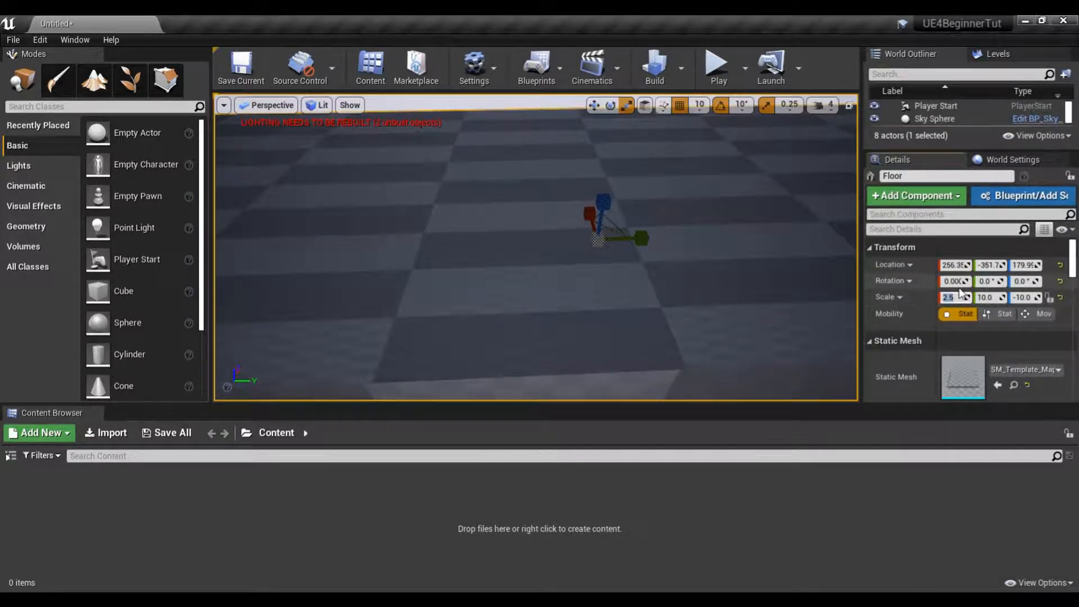
text(0)
key(Return)
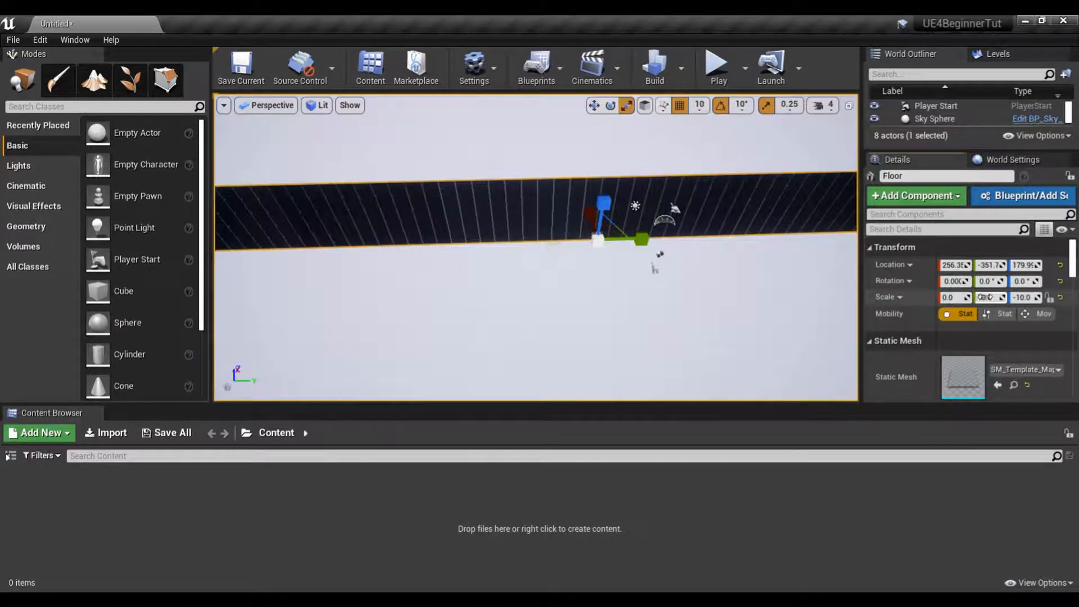
click(989, 297)
text(0)
key(Return)
click(1023, 297)
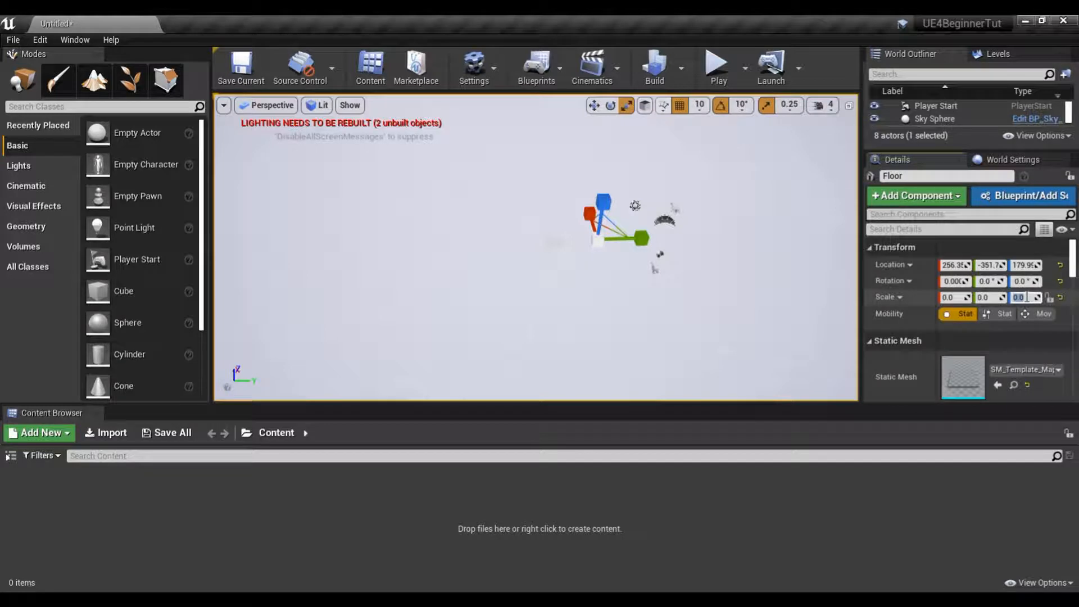
- Set the floor's scale to 1.0 on the X, Y and Z axes
click(956, 298)
text(1.0)
click(995, 297)
text(1.0)
click(1025, 297)
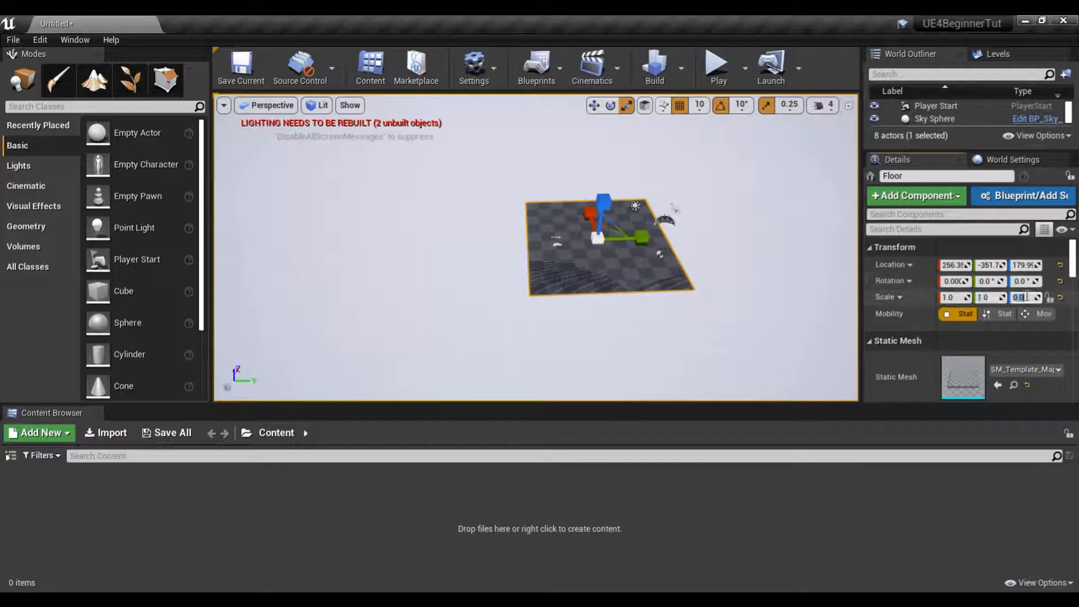
text(1.0)
key(Return)
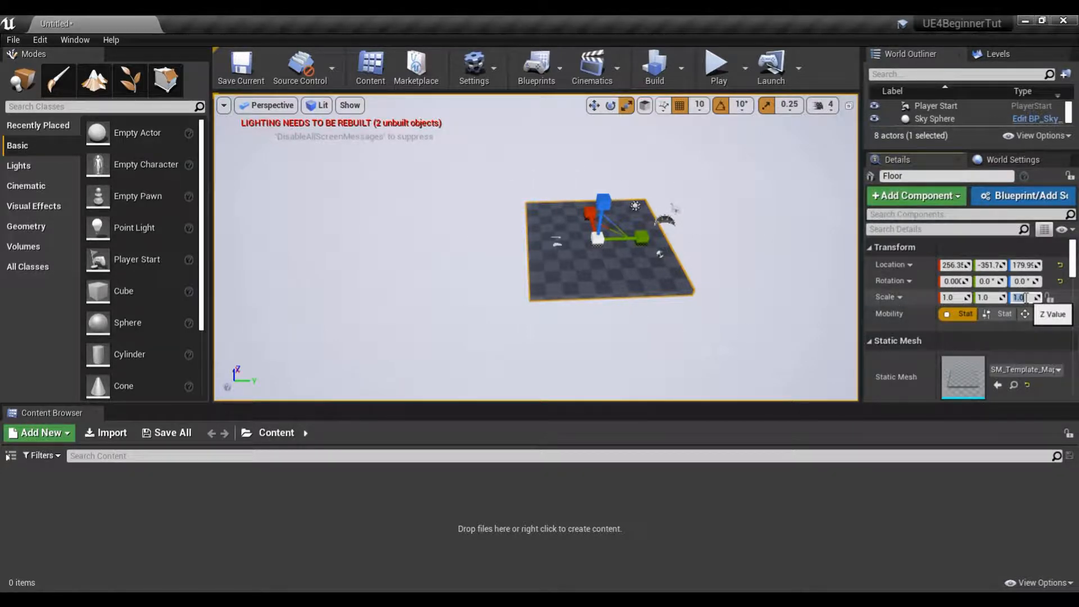
- Focus on the floor and set its X, Y and Z location to 0
key(f)
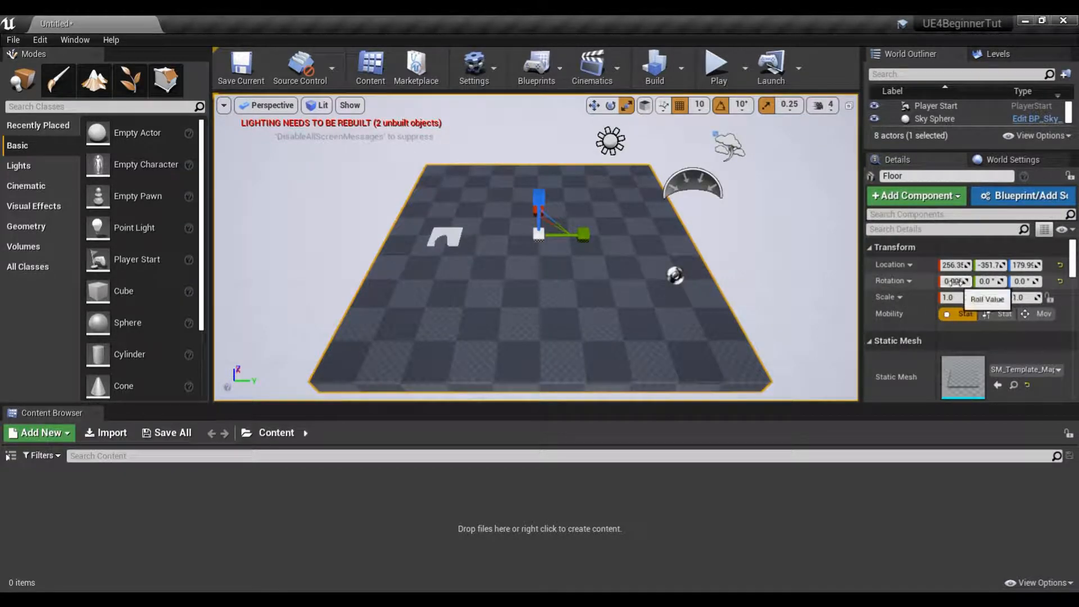
click(953, 265)
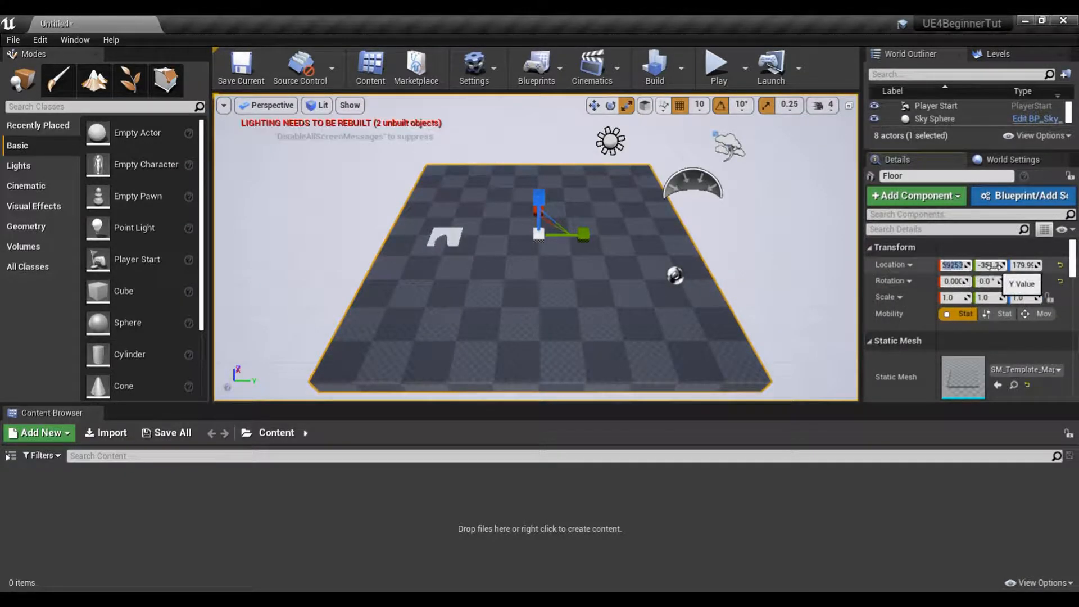
text(0)
key(Return)
click(990, 262)
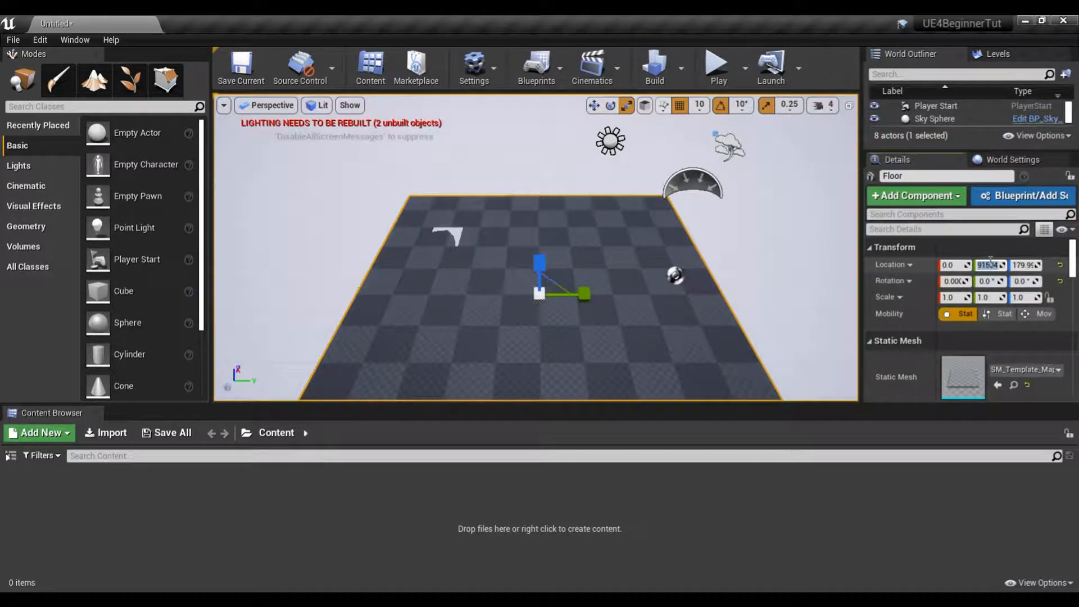
text(0)
key(Return)
click(1029, 265)
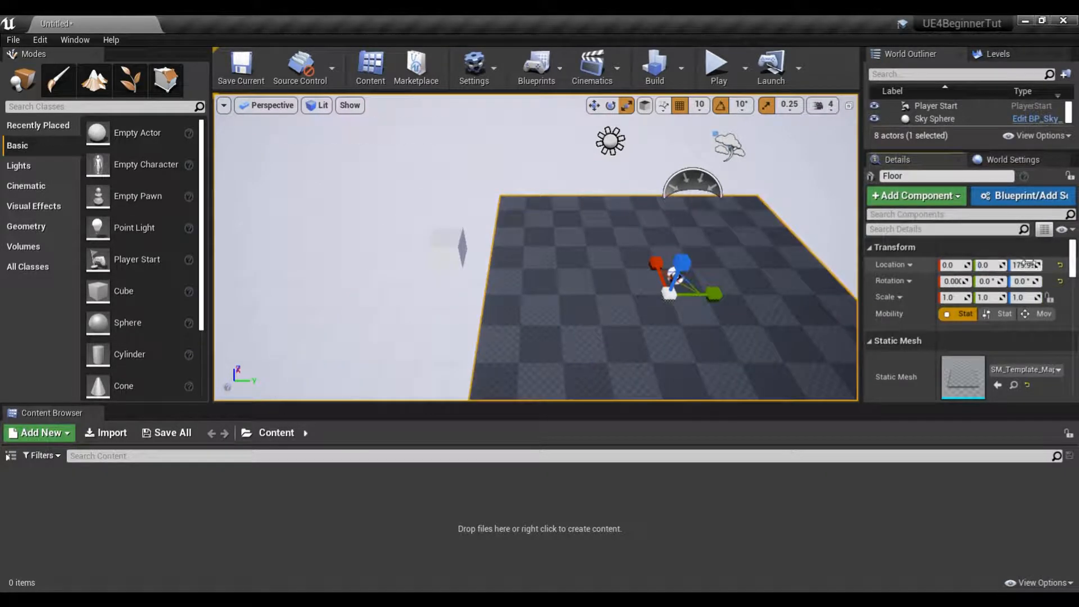
text(0)
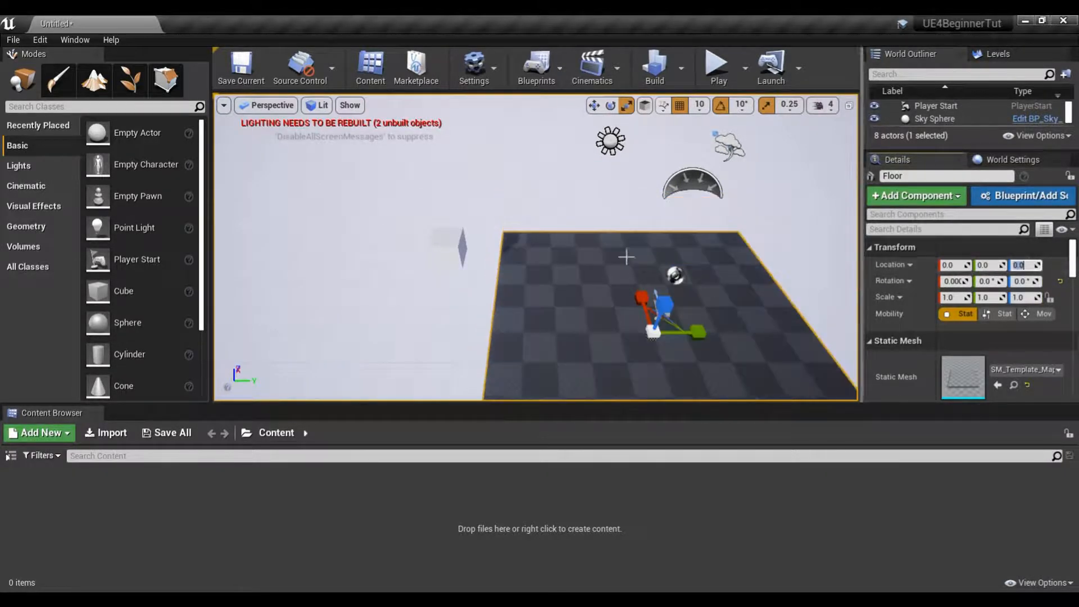
key(Return)
- Raise the viewport camera speed to 8 and fly forward and back around the level to test it
right_drag(539, 241, 579, 303)
key(w)
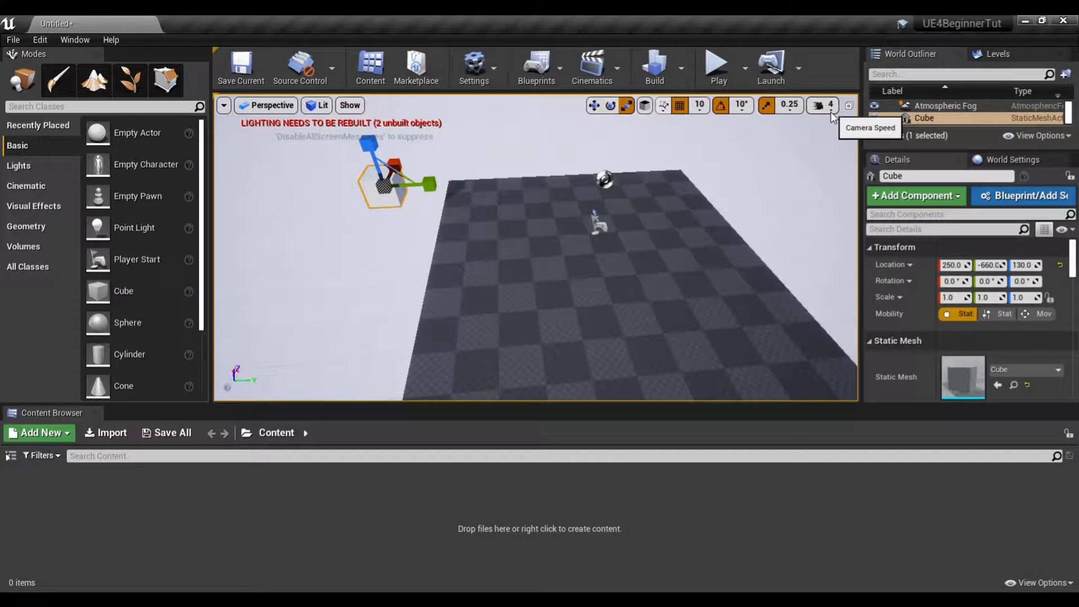
right_drag(759, 197, 710, 246)
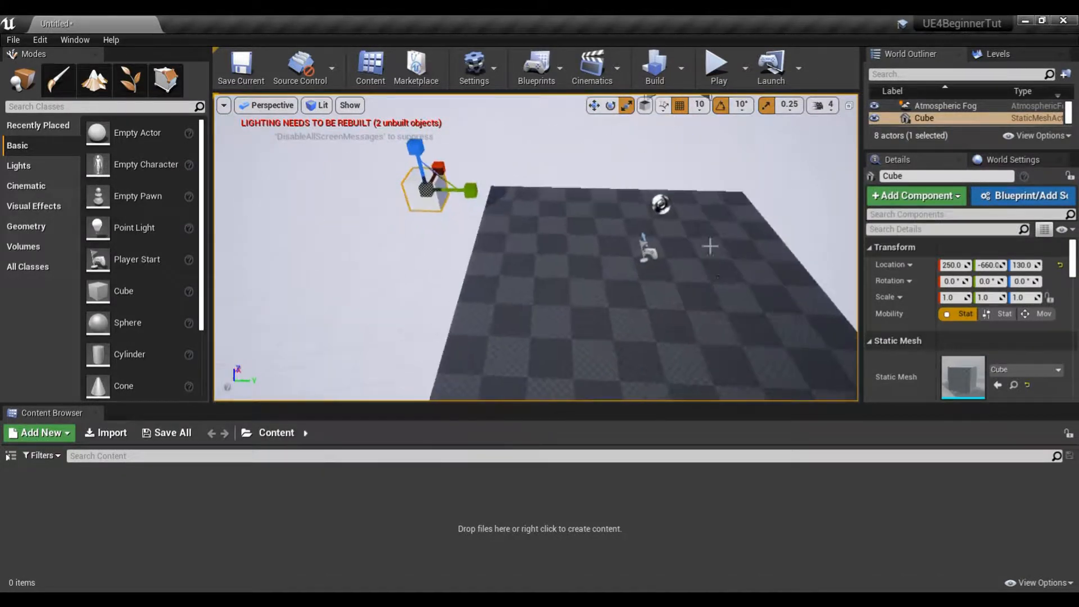
click(822, 105)
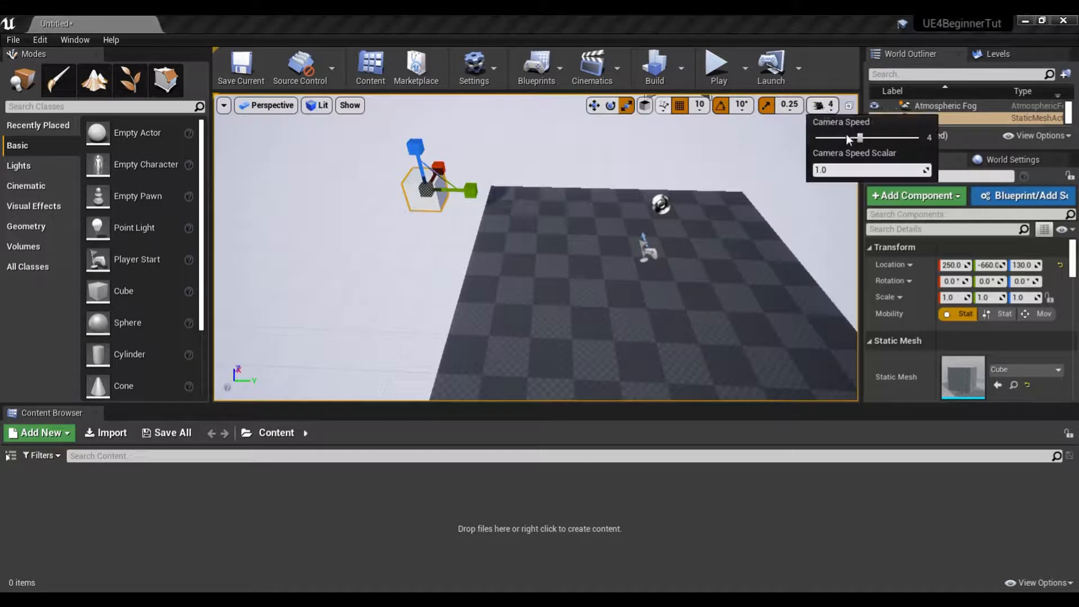
drag(862, 139, 924, 142)
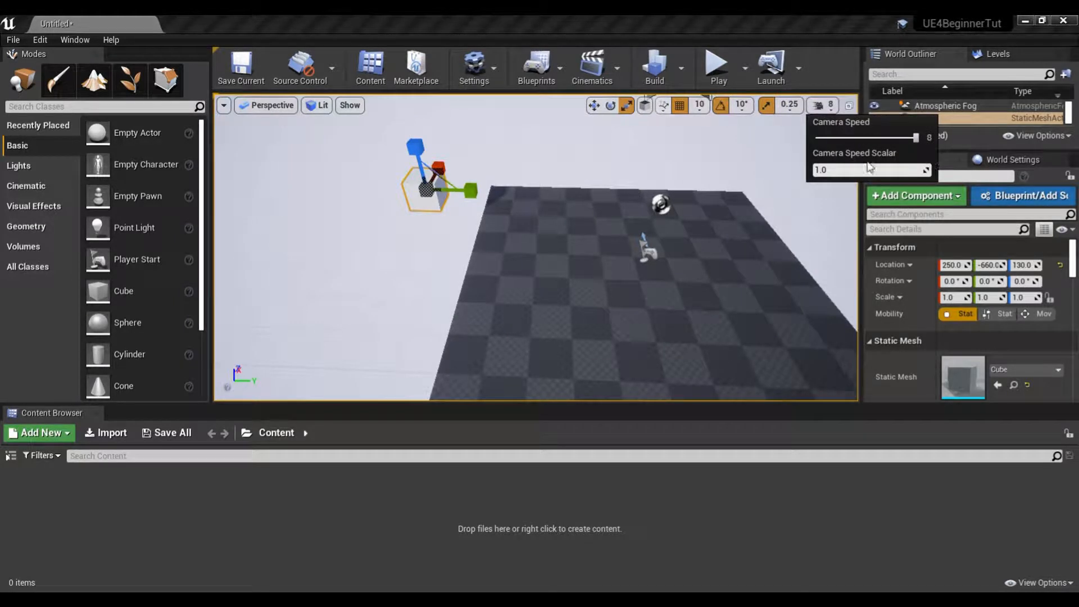
drag(743, 263, 744, 230)
key(w)
key(s)
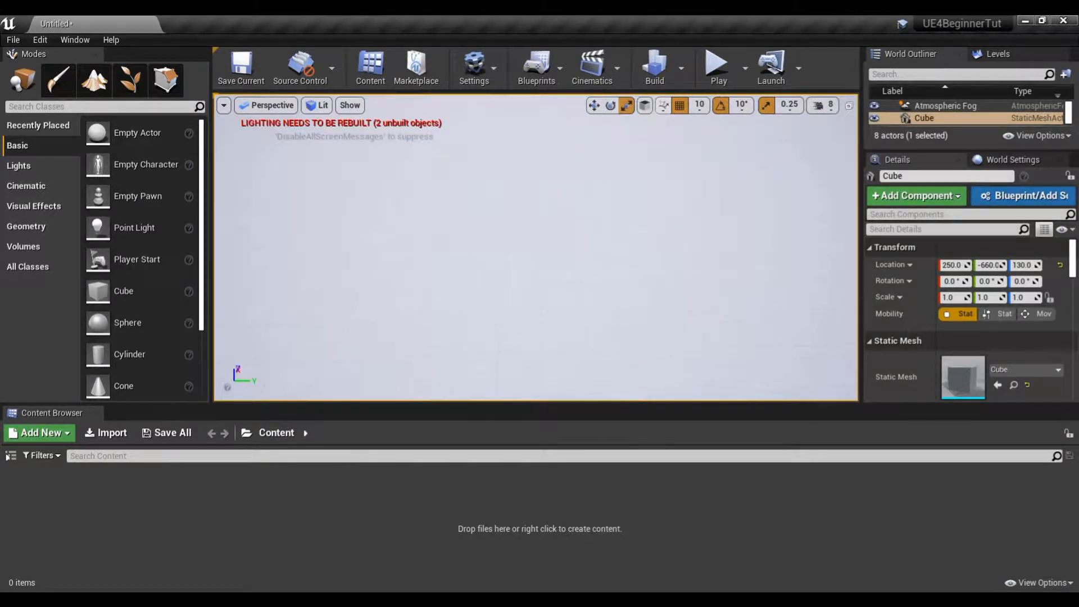
key(s)
key(s)
right_drag(767, 260, 827, 303)
key(w)
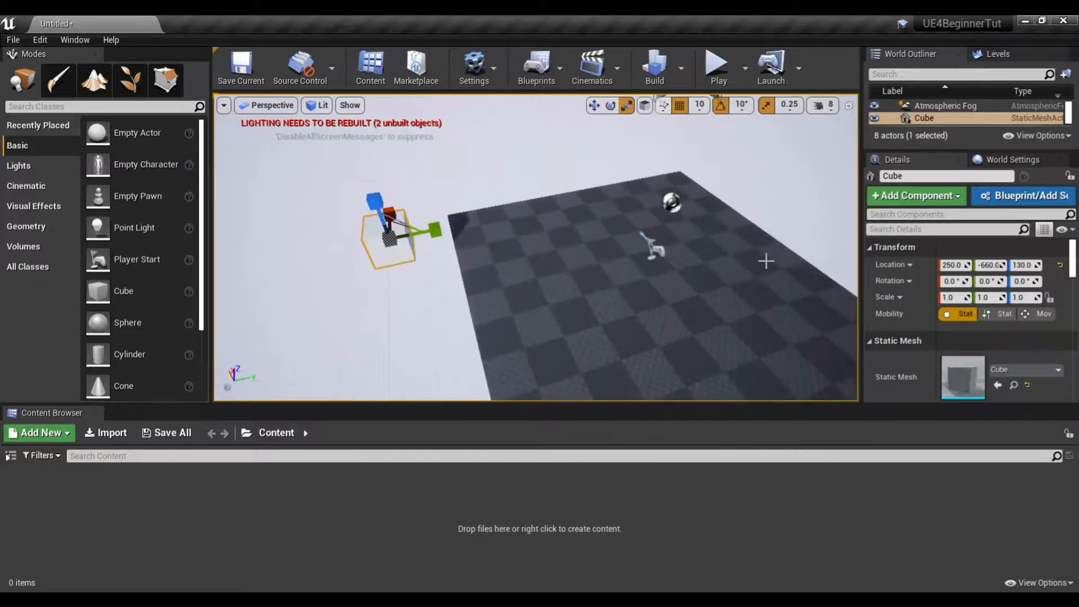
- Lower the camera speed to try slow viewport movement, and set the speed to 5
click(832, 109)
click(820, 141)
right_drag(732, 229, 705, 229)
click(825, 106)
click(833, 138)
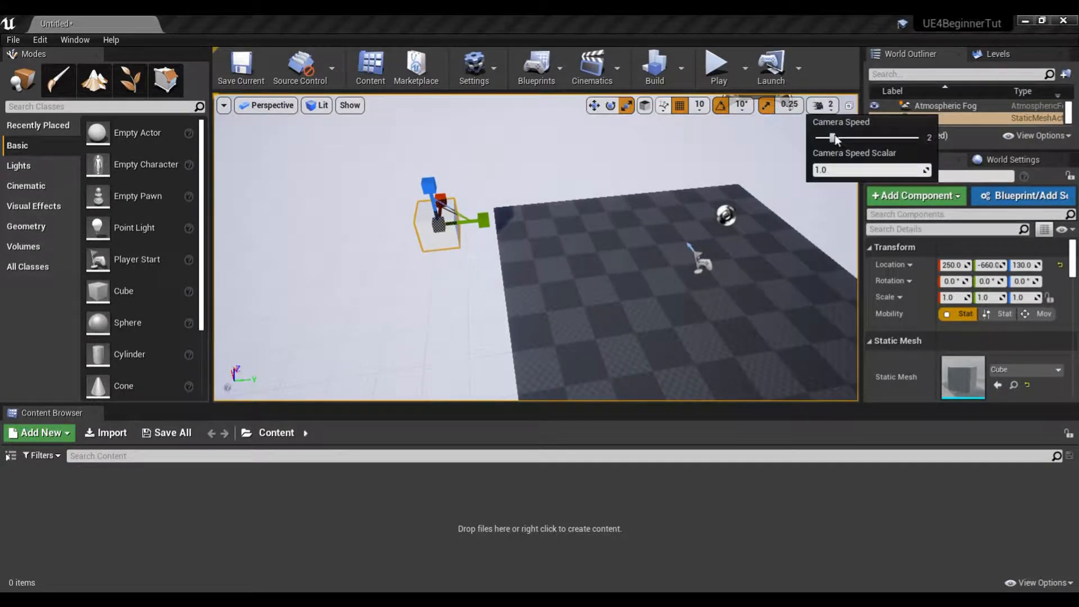
drag(833, 138, 875, 138)
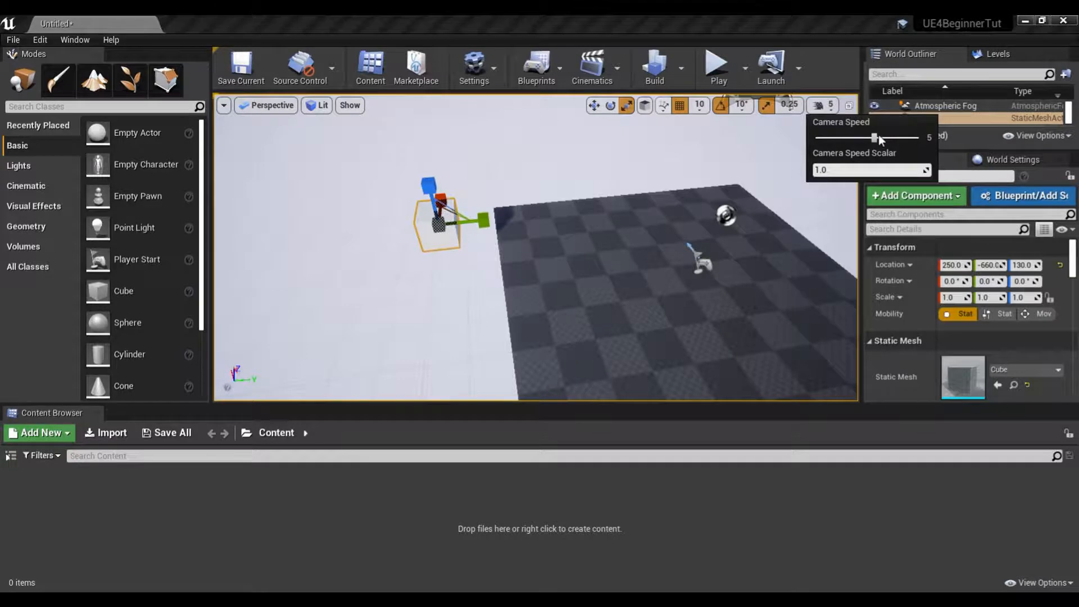